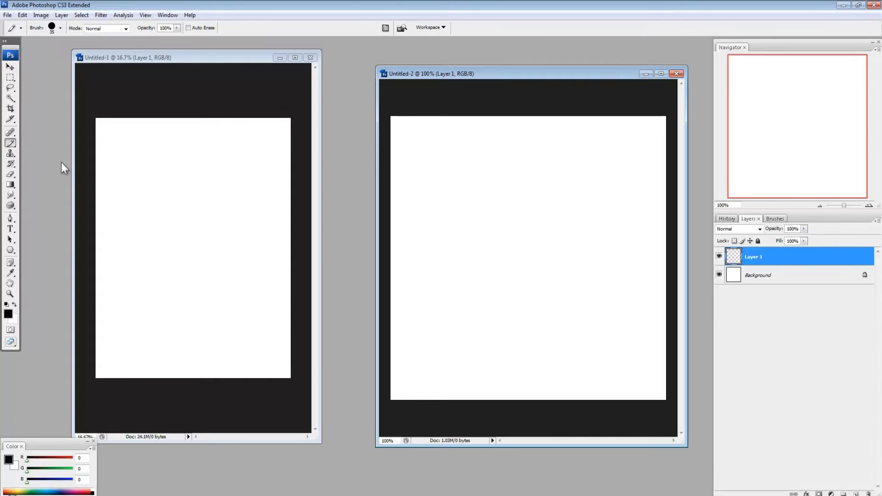
Check the square document's image size, then paint thick black scribbles across Layer 1.
drag(475, 75, 440, 72)
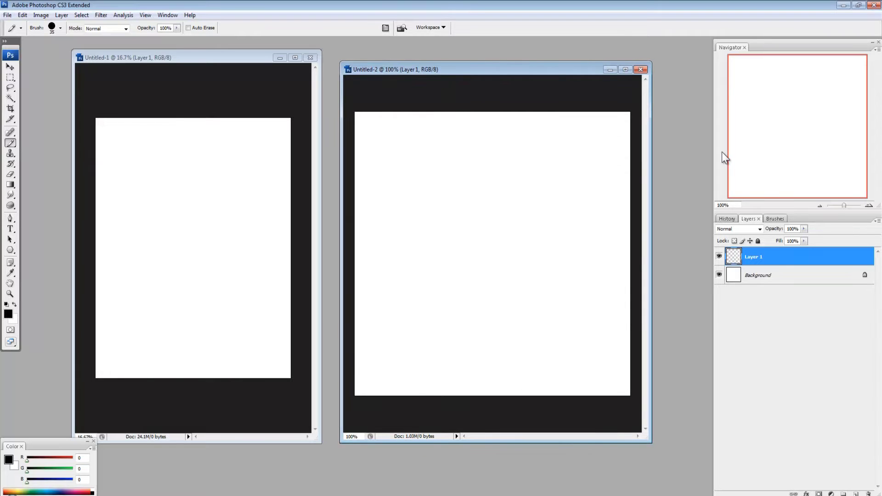
right_click(480, 68)
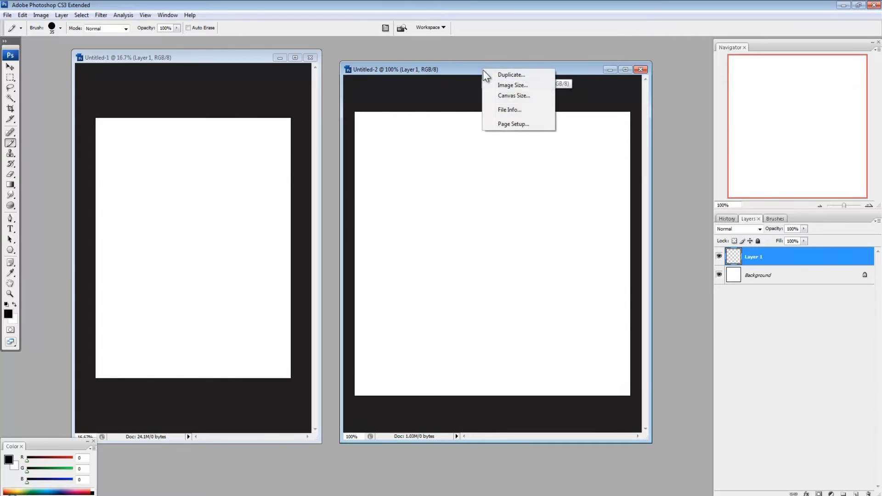
click(500, 88)
click(645, 180)
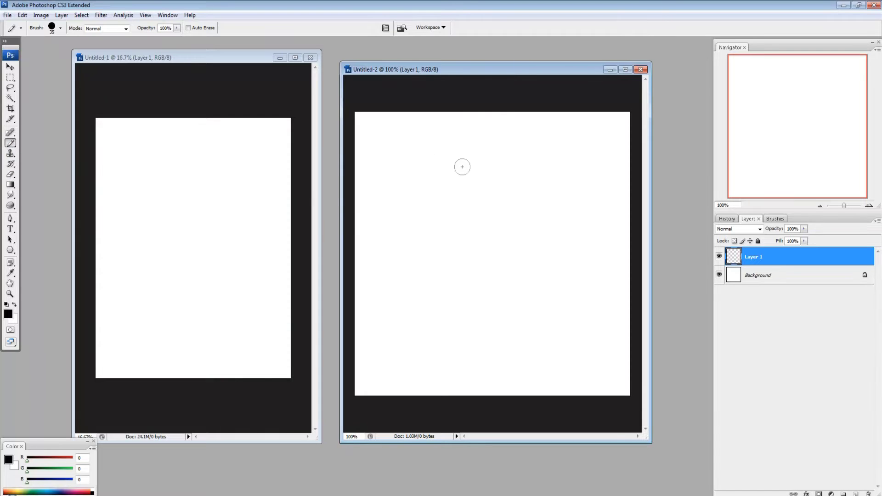
mouse_move(411, 96)
mouse_down()
mouse_move(345, 170)
mouse_move(448, 103)
mouse_move(432, 286)
mouse_move(382, 224)
mouse_move(468, 142)
mouse_move(466, 233)
mouse_move(526, 116)
mouse_move(535, 213)
mouse_move(459, 112)
mouse_move(570, 239)
mouse_move(616, 238)
mouse_move(519, 402)
mouse_move(394, 221)
mouse_move(481, 357)
mouse_move(322, 325)
mouse_move(413, 435)
mouse_move(575, 317)
mouse_move(604, 398)
mouse_move(513, 330)
mouse_move(518, 422)
mouse_move(639, 255)
mouse_move(504, 213)
mouse_move(424, 136)
mouse_move(356, 95)
mouse_up()
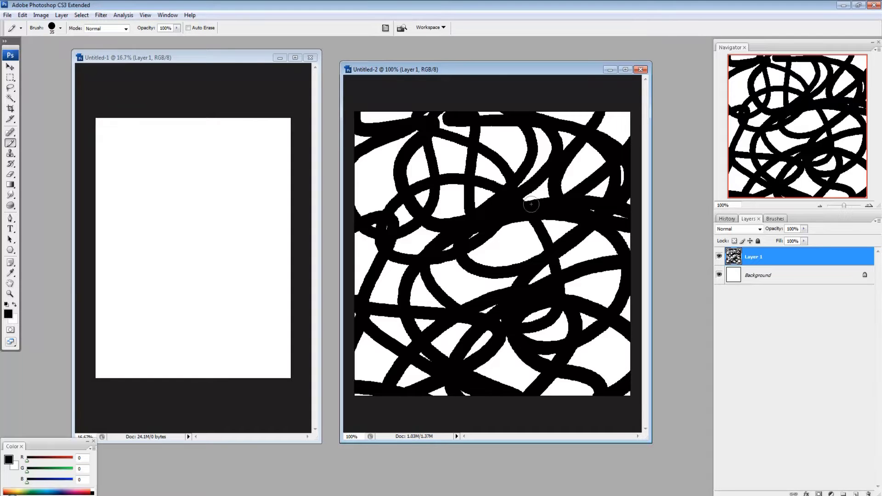
Select the entire square scribble canvas and define it as pattern 'scribblydoo'.
click(83, 17)
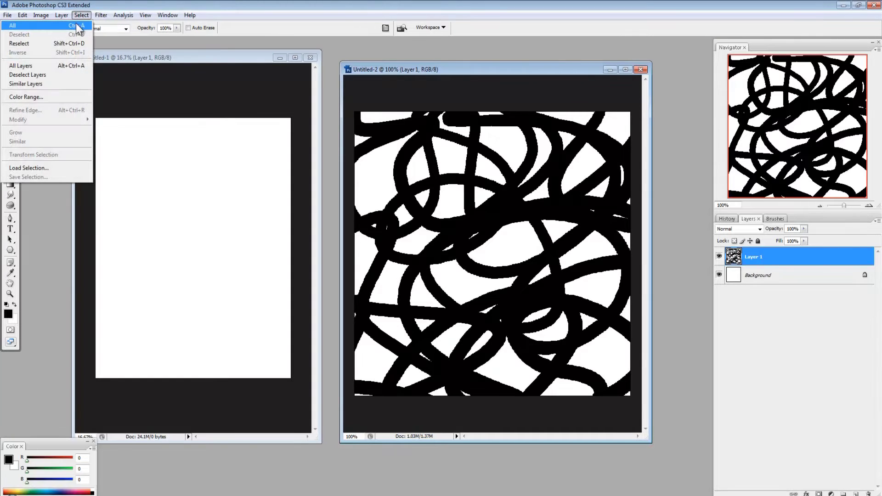
click(76, 24)
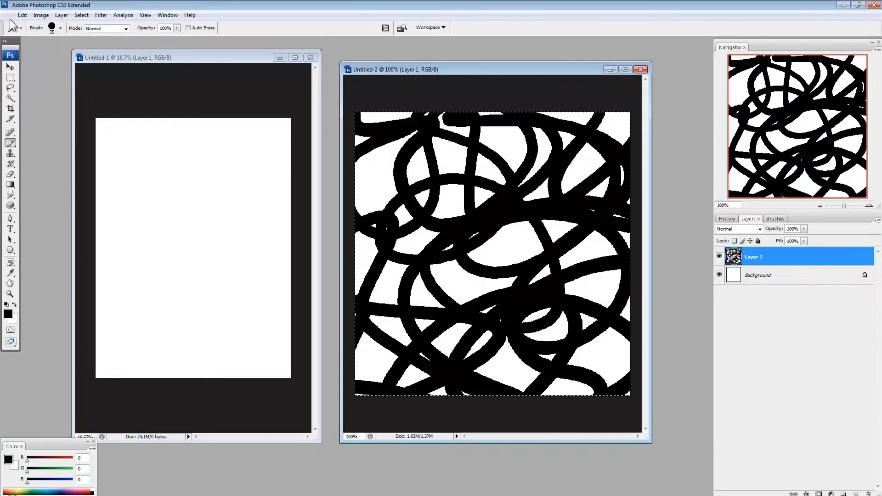
click(23, 16)
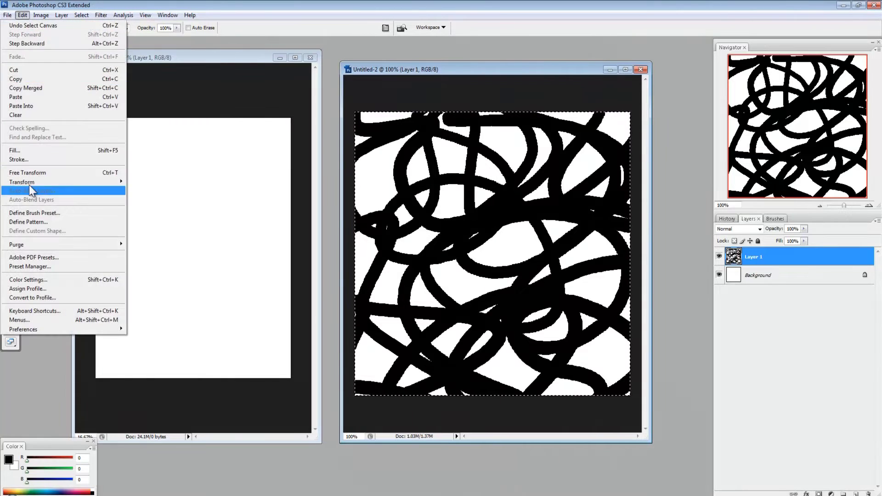
click(35, 223)
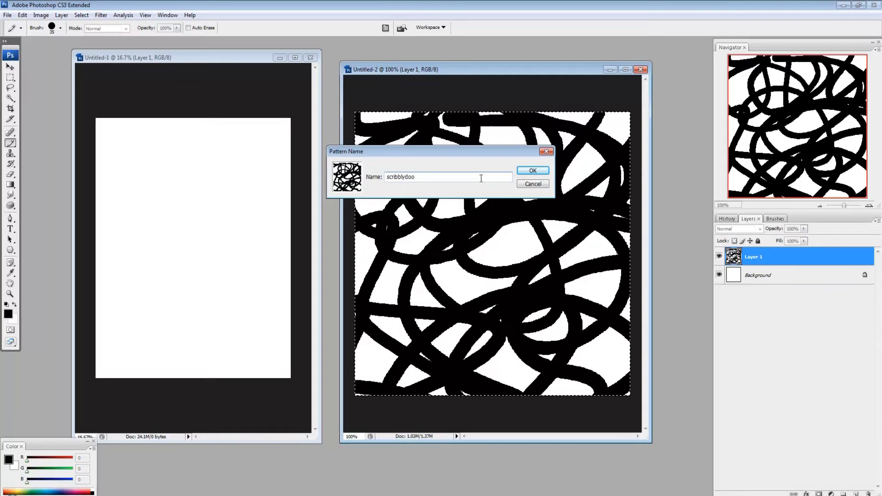
click(546, 171)
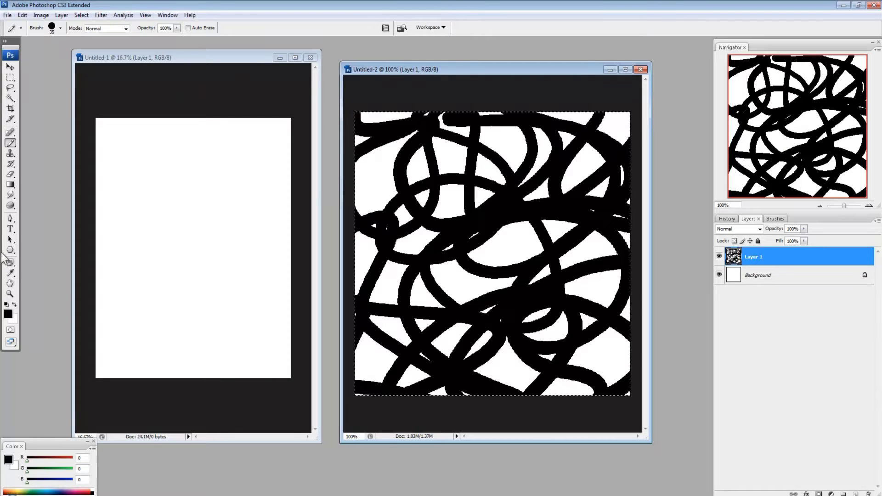
Activate the large Untitled-1 page and check its image size without changes.
click(199, 54)
right_click(199, 62)
click(229, 78)
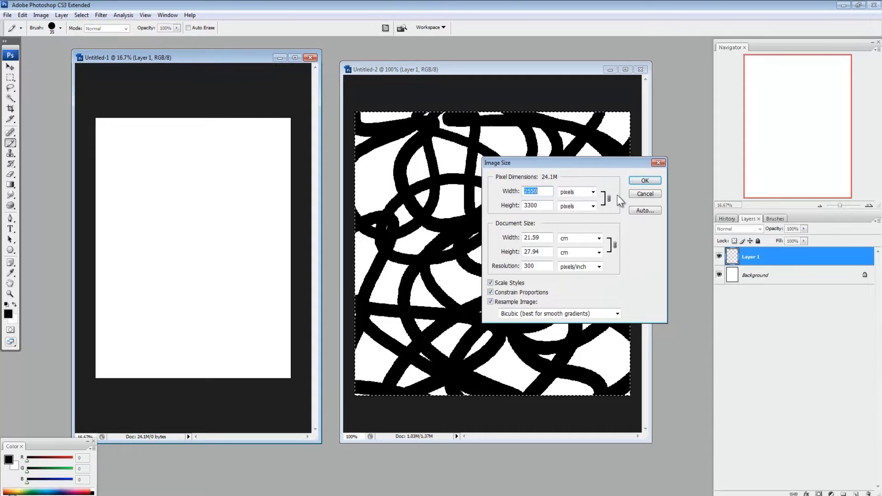
click(645, 194)
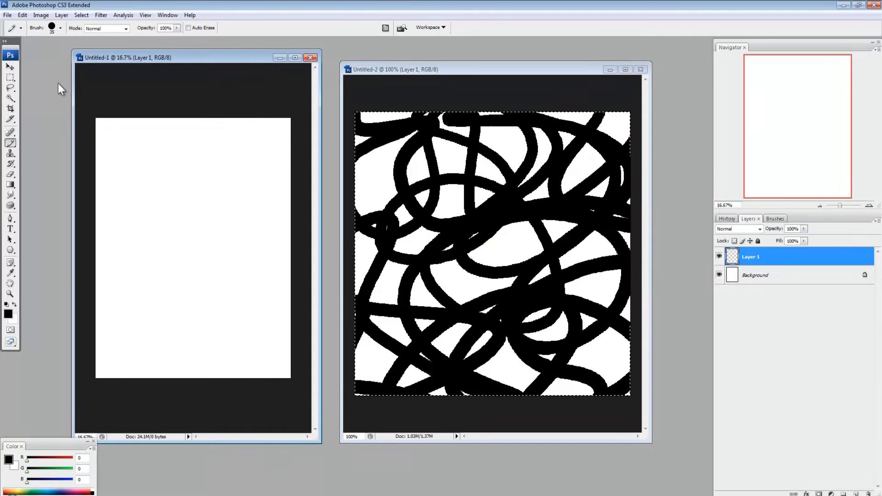
Fill Layer 1 of Untitled-1 with the scribblydoo custom pattern.
click(22, 15)
click(56, 151)
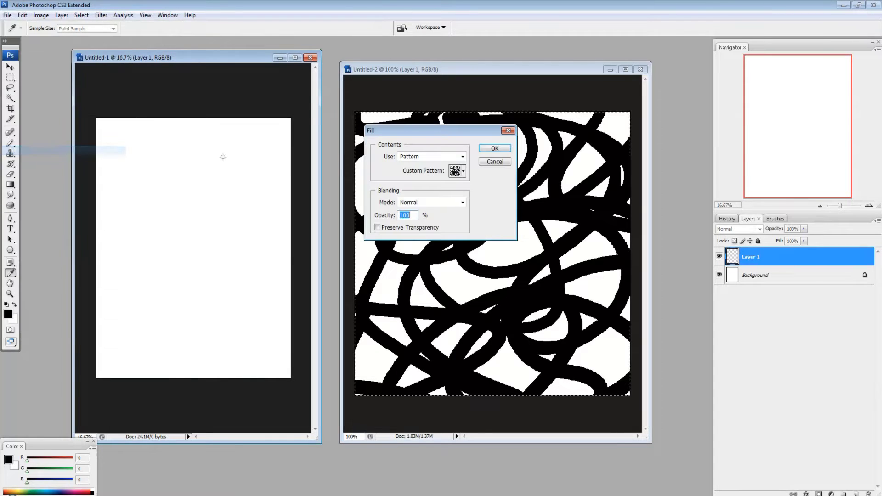
click(463, 171)
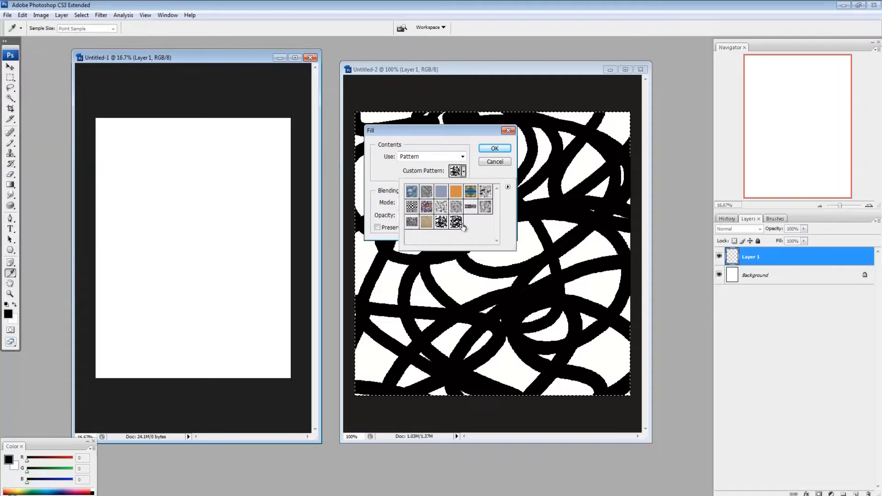
click(455, 221)
click(489, 148)
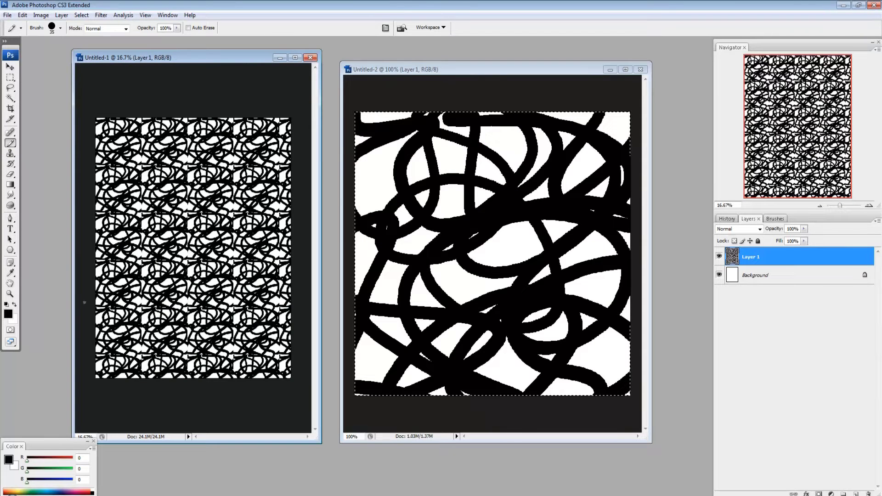
Zoom in on the tiled page, then fit it on screen and zoom back out.
click(9, 294)
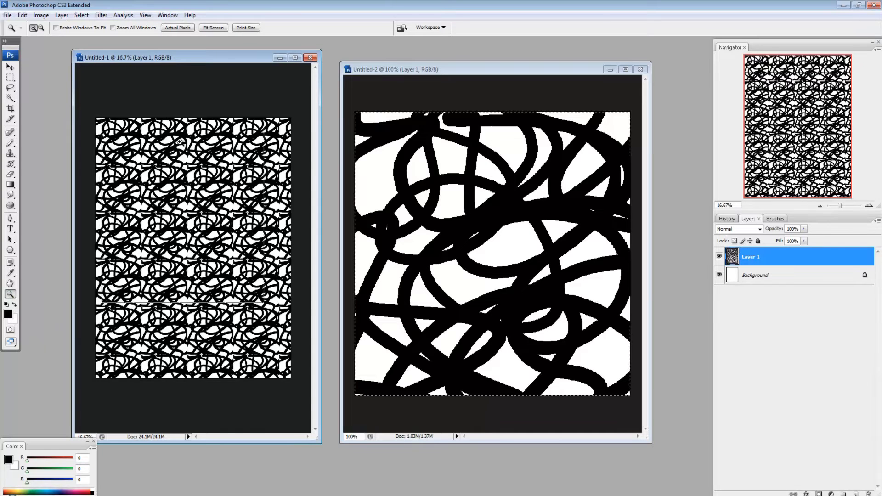
click(193, 134)
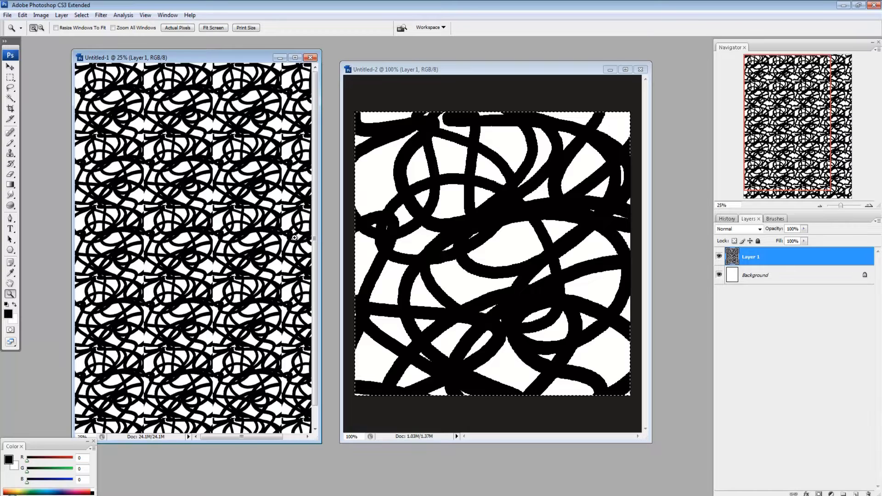
right_click(207, 220)
click(248, 226)
right_click(223, 175)
click(251, 225)
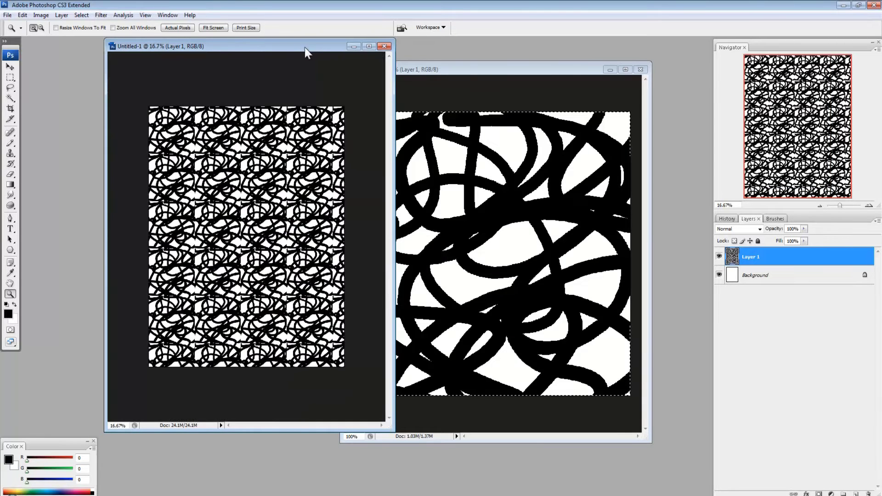
Move the large page's window left to uncover the square document and undo the pattern fill.
drag(305, 47, 238, 57)
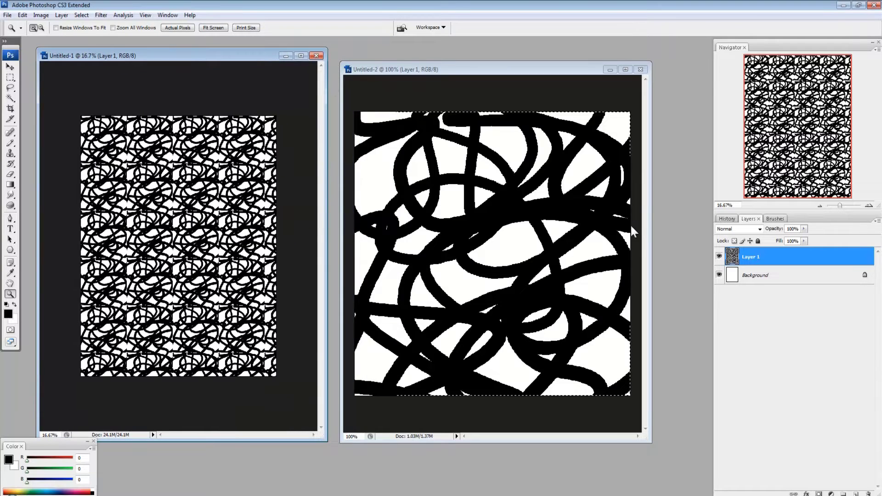
key(ctrl+z)
Duplicate Layer 1 of Untitled-2 as Layer 1 copy and deselect the canvas.
click(508, 70)
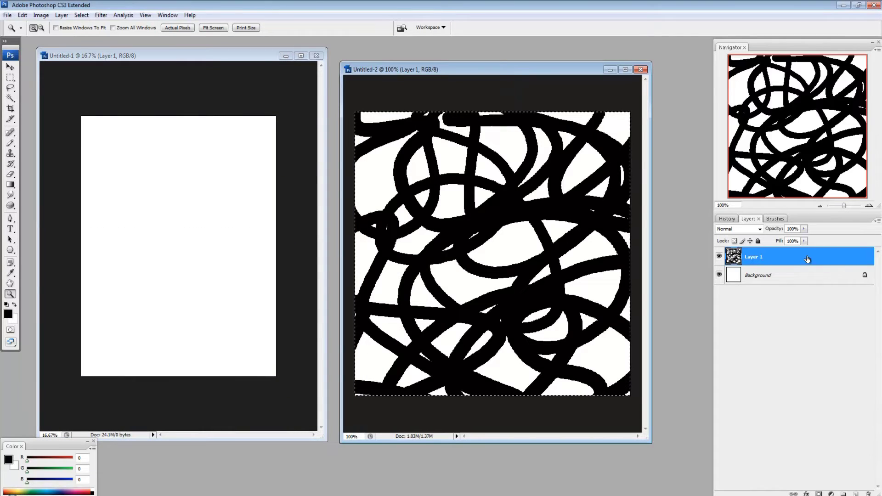
drag(754, 256, 856, 493)
key(m)
key(ctrl+d)
Check the square document's image size twice, confirming it stays 600 × 600 pixels.
right_click(478, 68)
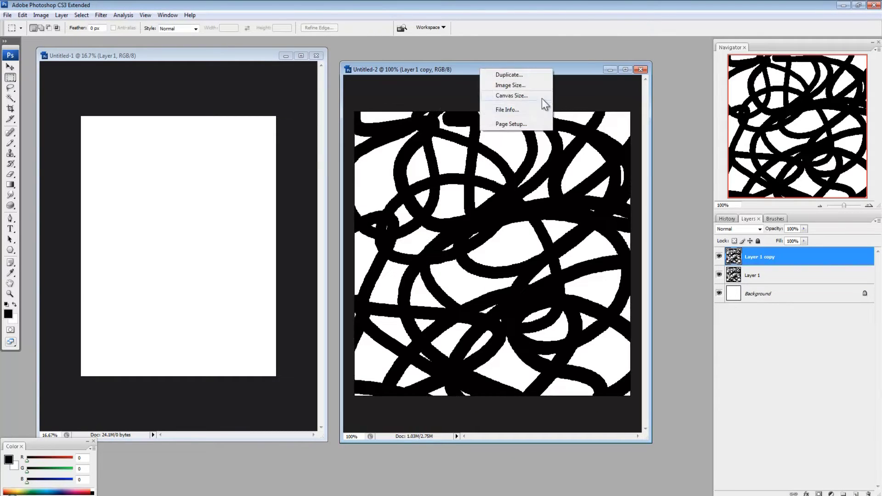
click(530, 87)
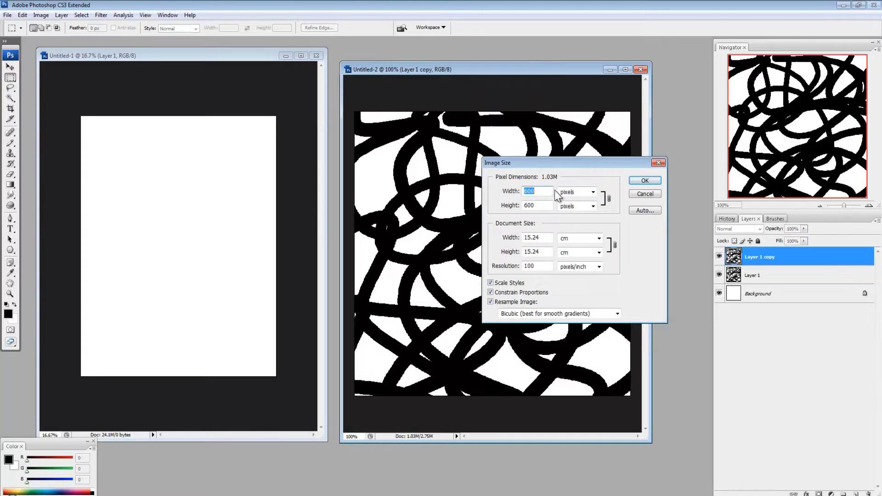
click(636, 194)
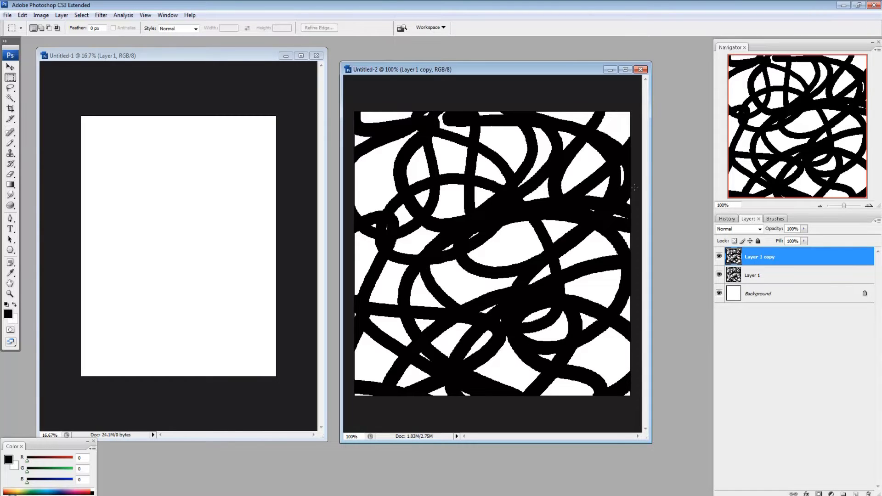
right_click(470, 66)
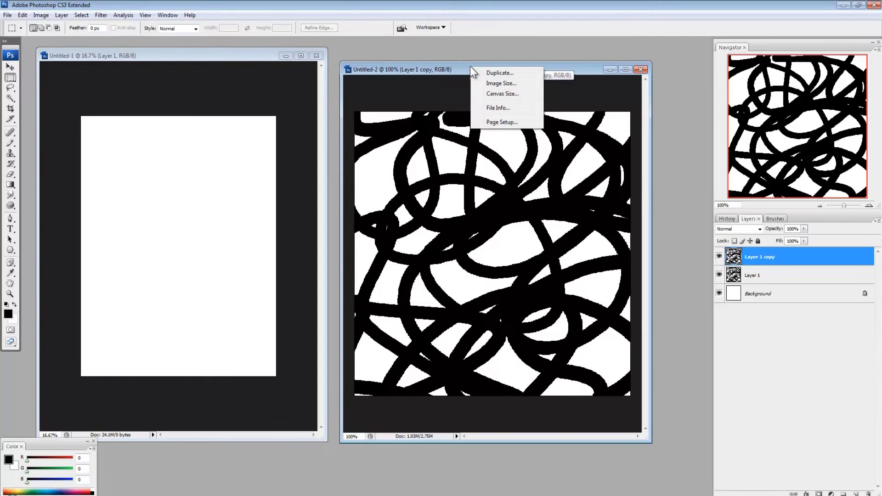
click(491, 85)
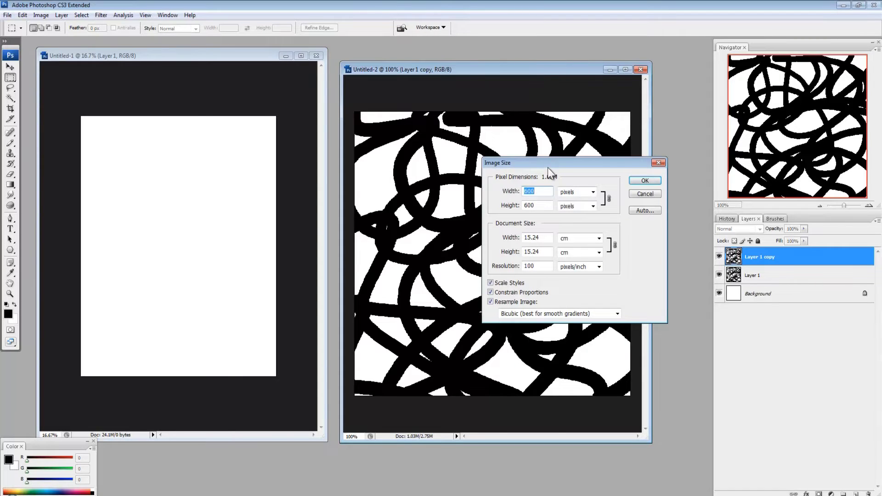
click(645, 194)
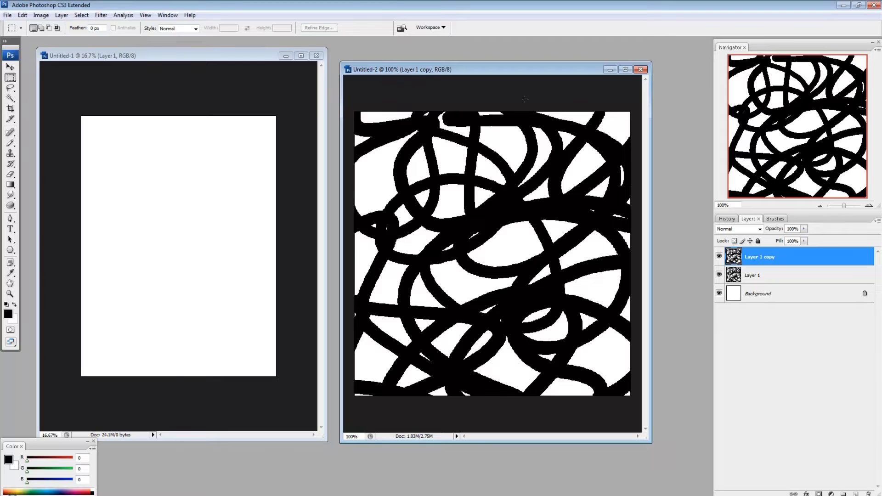
Offset Layer 1 copy by +300 px horizontally and +300 px vertically with Wrap Around.
click(101, 15)
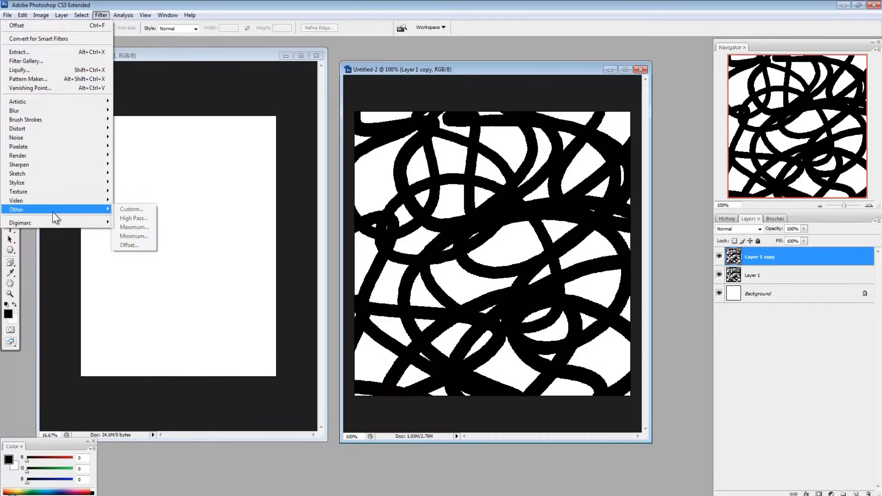
mouse_move(48, 211)
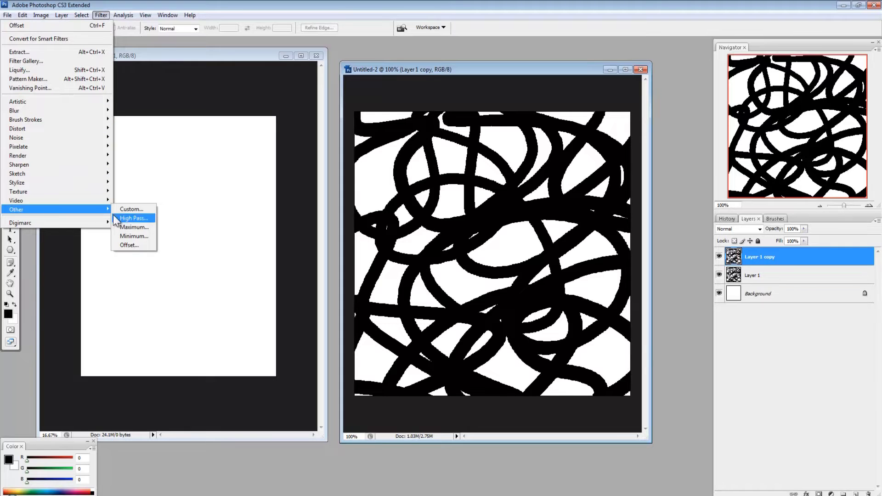
click(137, 245)
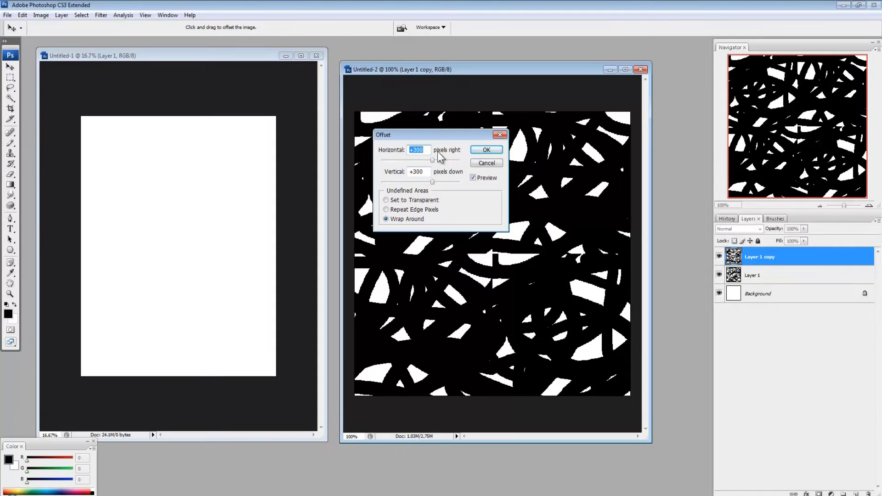
click(486, 149)
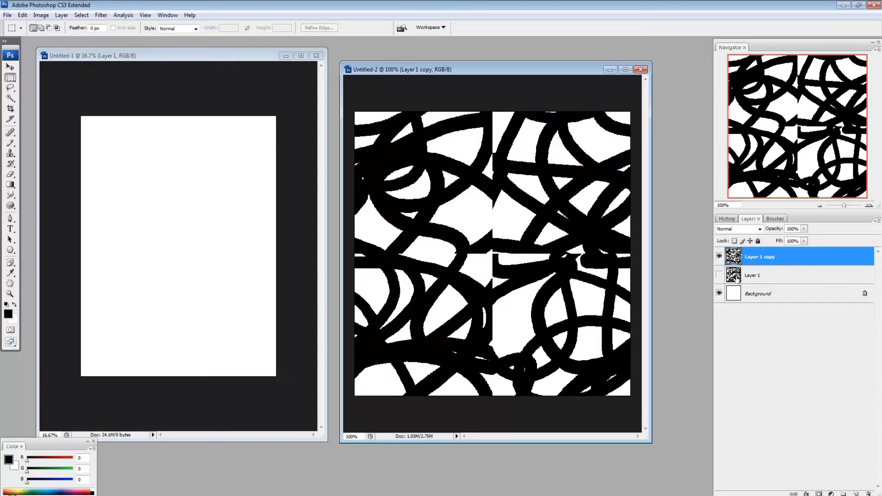
Compare the original and offset scribble layers by toggling their visibility, and pick the Eraser.
click(718, 275)
click(719, 275)
click(722, 258)
click(722, 259)
click(10, 174)
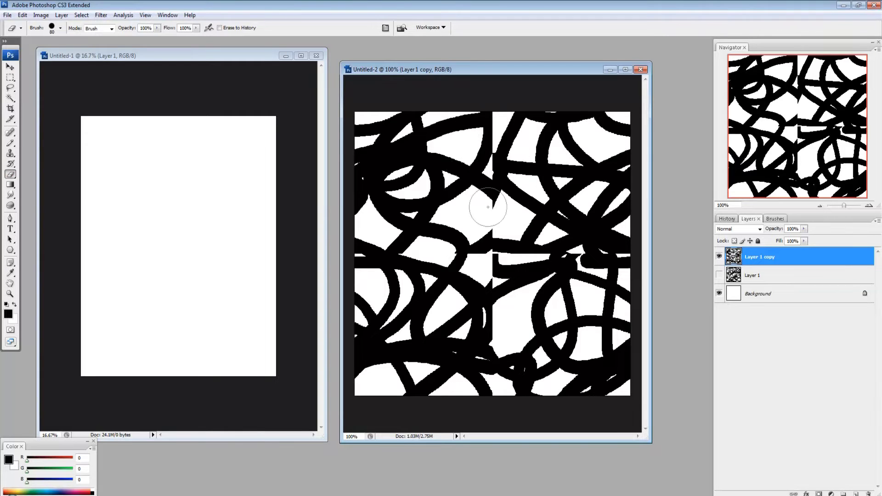
click(719, 275)
click(720, 256)
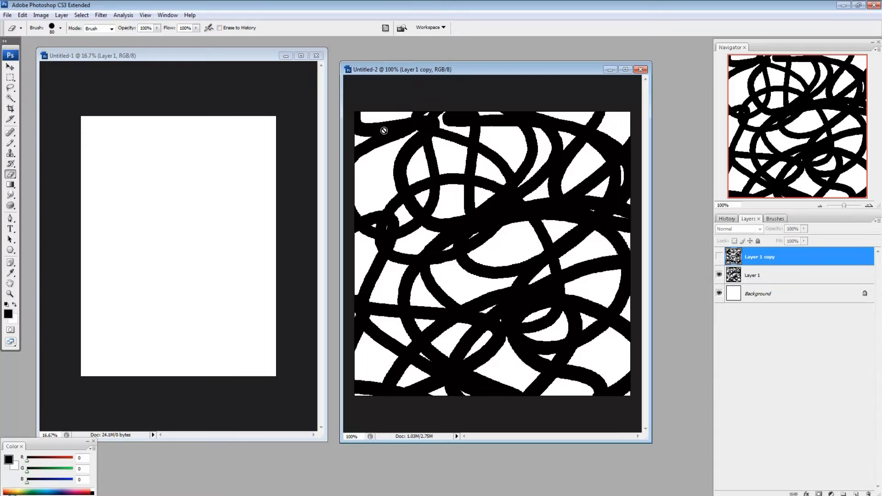
click(719, 276)
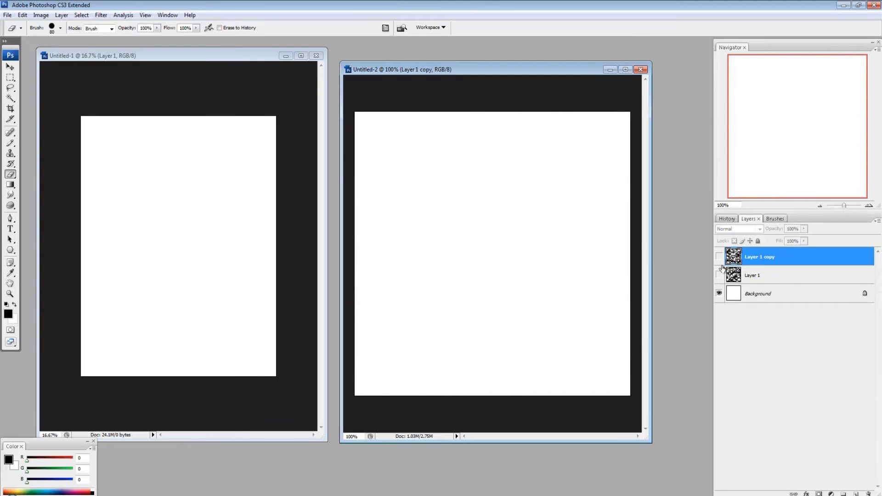
click(719, 256)
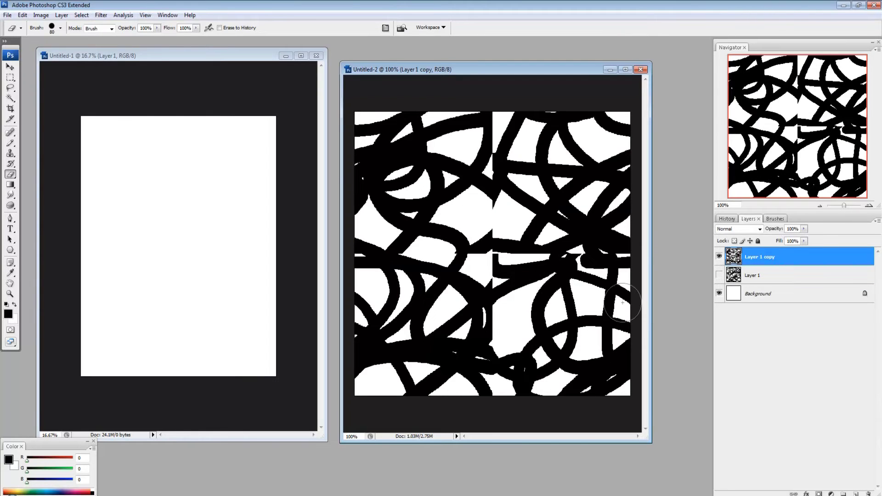
Erase black strokes beside the vertical seam, undoing the last erase stroke.
drag(506, 282, 582, 291)
drag(550, 276, 544, 308)
key(ctrl+z)
Erase strokes near the top seam and left edge, and wipe a white band along the horizontal seam.
drag(554, 140, 531, 153)
mouse_move(488, 136)
mouse_down()
mouse_move(491, 128)
mouse_move(498, 394)
mouse_up()
drag(368, 255, 380, 257)
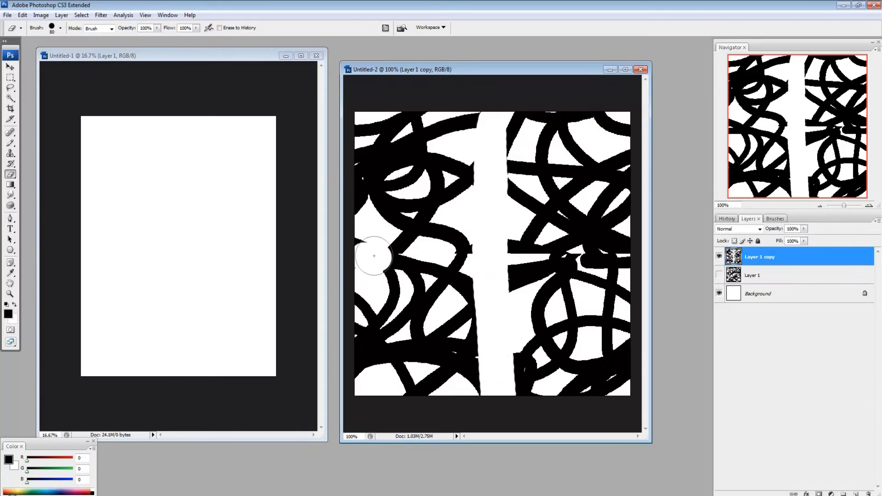
drag(370, 256, 625, 253)
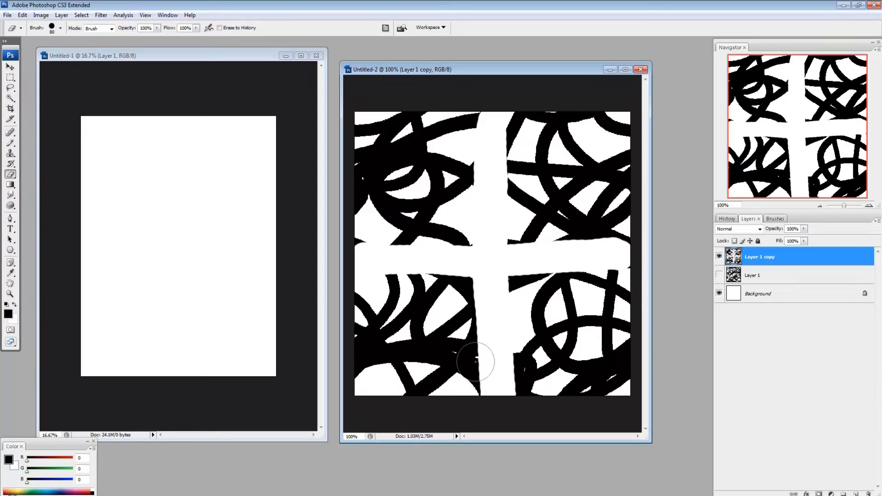
With the Pencil, draw black strokes across the vertical white band, along the top and at the right edge.
key(b)
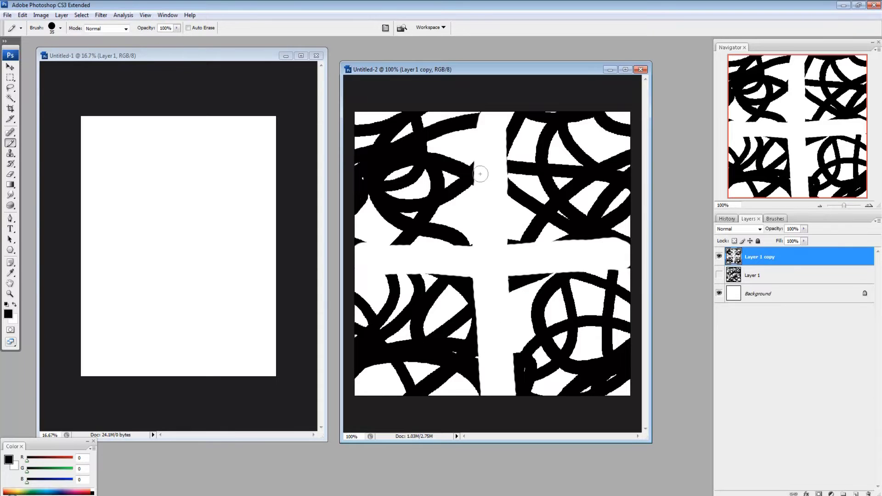
mouse_move(470, 173)
mouse_down()
mouse_move(506, 191)
mouse_move(468, 173)
mouse_move(518, 198)
mouse_move(474, 174)
mouse_move(518, 198)
mouse_move(502, 184)
mouse_move(524, 169)
mouse_move(488, 166)
mouse_move(472, 177)
mouse_move(510, 129)
mouse_move(492, 229)
mouse_move(475, 244)
mouse_move(450, 242)
mouse_move(449, 231)
mouse_move(396, 251)
mouse_move(392, 292)
mouse_move(413, 276)
mouse_move(415, 285)
mouse_move(400, 251)
mouse_move(405, 237)
mouse_move(401, 246)
mouse_move(366, 245)
mouse_move(458, 303)
mouse_move(413, 275)
mouse_move(463, 281)
mouse_move(476, 298)
mouse_move(549, 267)
mouse_move(553, 274)
mouse_move(530, 248)
mouse_move(590, 284)
mouse_move(603, 323)
mouse_move(611, 280)
mouse_move(581, 235)
mouse_move(581, 292)
mouse_move(570, 238)
mouse_move(455, 262)
mouse_move(492, 276)
mouse_move(481, 365)
mouse_move(491, 309)
mouse_move(467, 361)
mouse_move(514, 364)
mouse_move(479, 377)
mouse_move(483, 390)
mouse_move(512, 390)
mouse_move(520, 344)
mouse_move(474, 352)
mouse_move(545, 323)
mouse_move(512, 318)
mouse_move(526, 261)
mouse_move(491, 238)
mouse_up()
drag(470, 122, 504, 130)
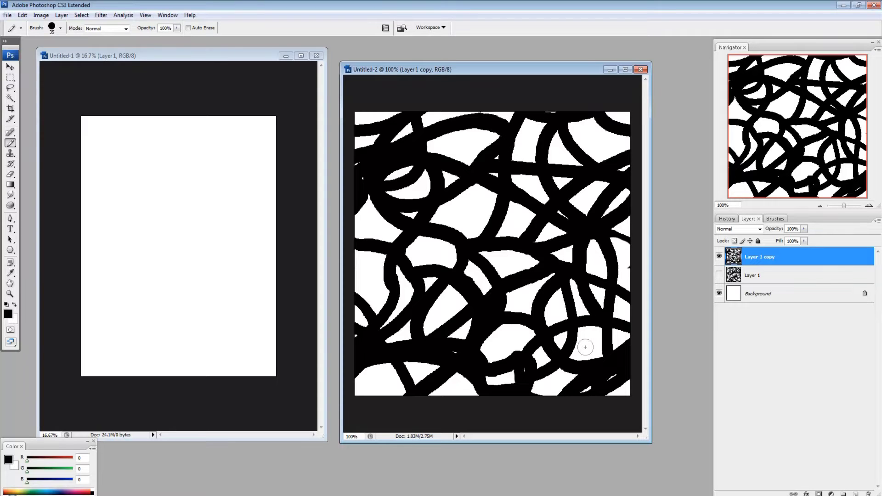
drag(628, 269, 628, 272)
Select the whole tile, define it as pattern 'scrabblydingdong', and switch to the Untitled-1 page.
click(101, 15)
click(41, 21)
click(22, 15)
click(92, 224)
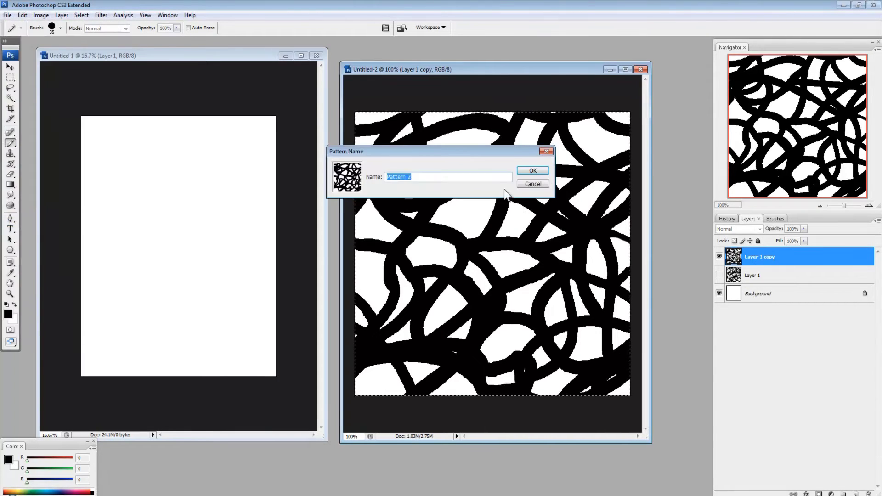
text(scrabbl)
key(BackSpace)
key(BackSpace)
text(rabblydingdong)
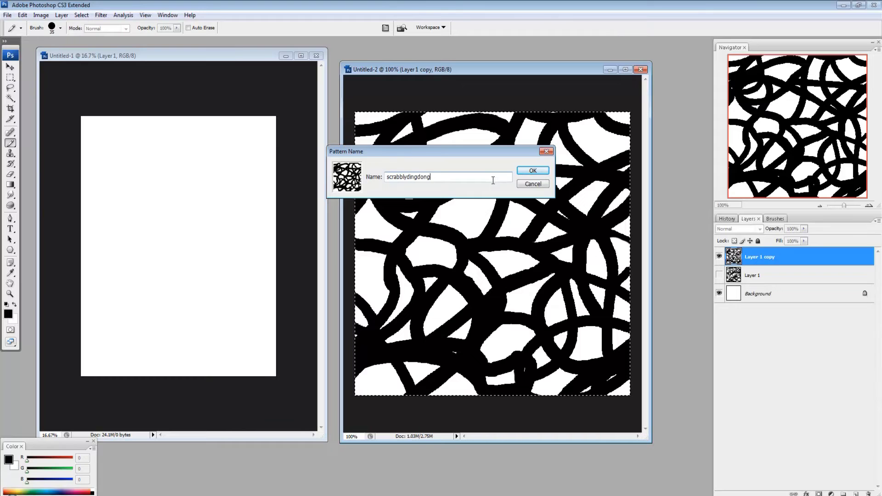
key(Return)
click(152, 56)
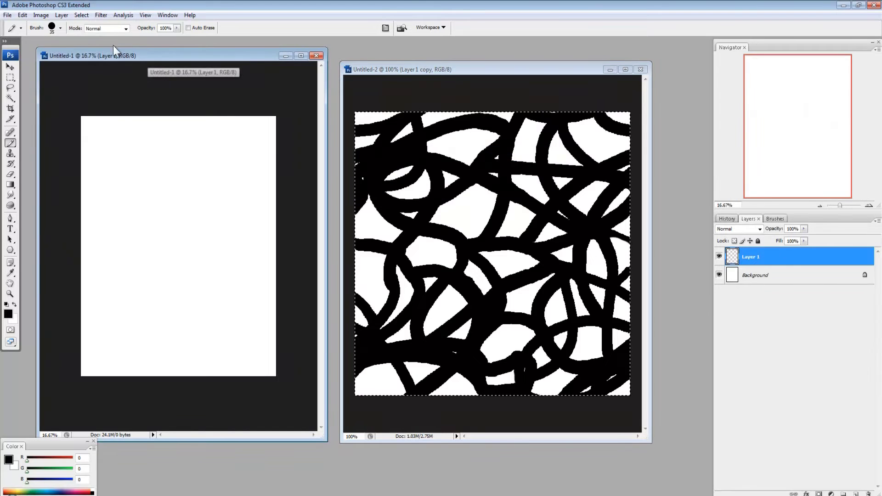
click(22, 15)
click(37, 150)
click(463, 171)
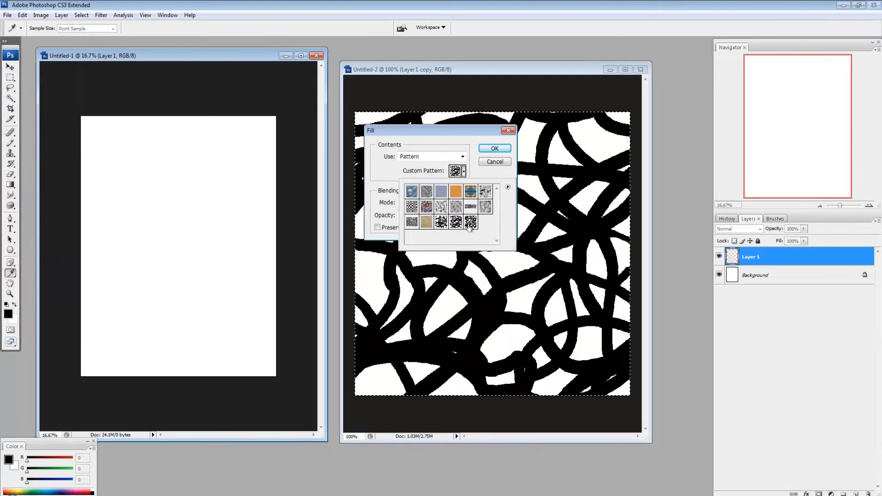
click(469, 223)
click(494, 149)
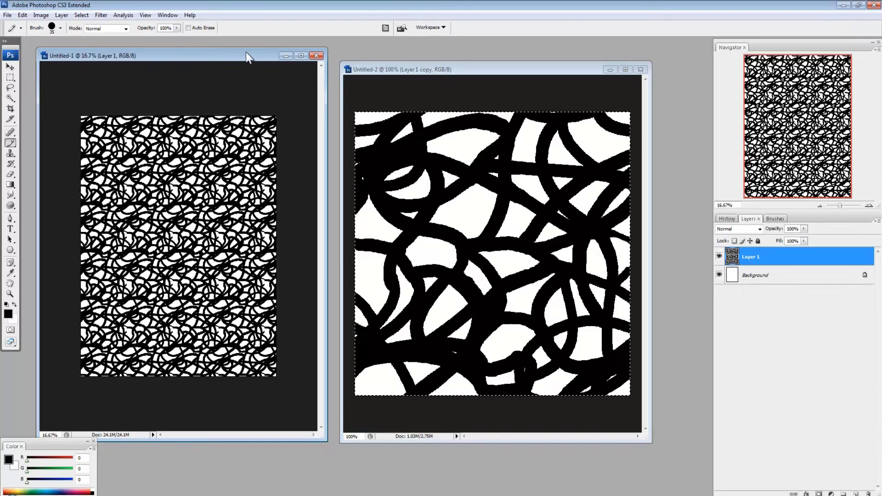
Clear the pattern fill and close the Untitled-2 scribble tile without saving.
key(Delete)
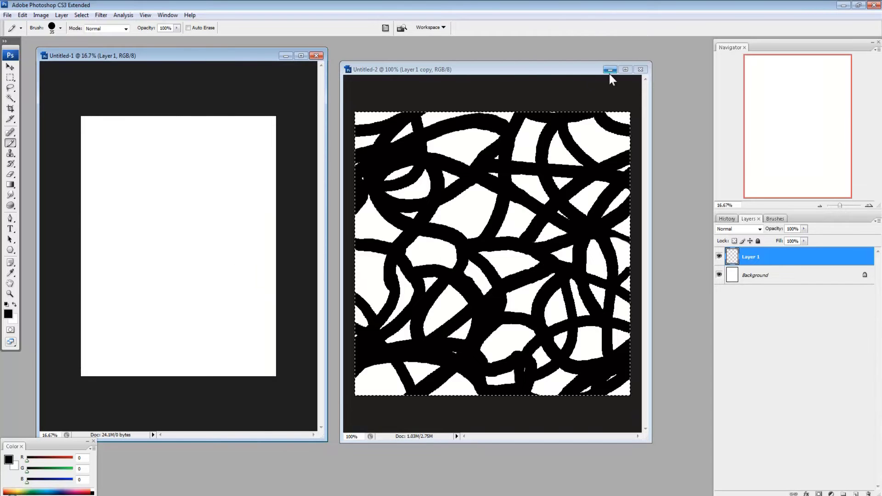
click(640, 69)
click(480, 185)
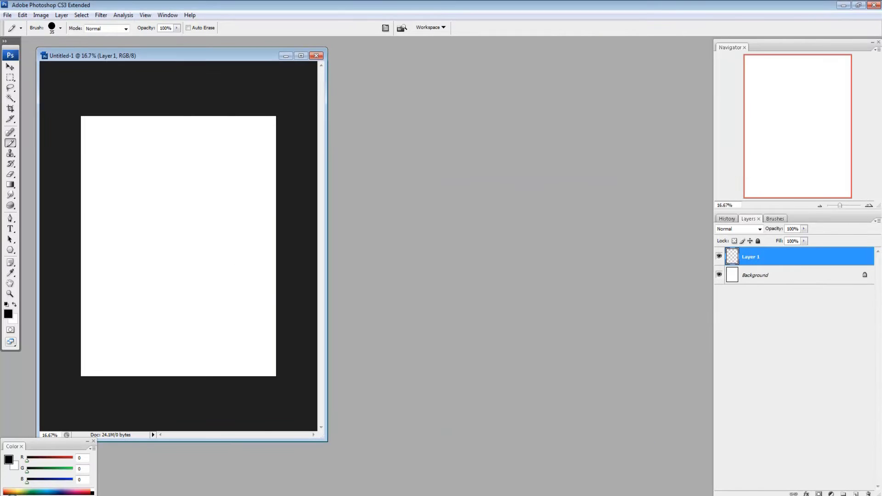
Arrange the stone-texture-77696b.jpg and Untitled-1 windows side by side.
drag(585, 60, 500, 58)
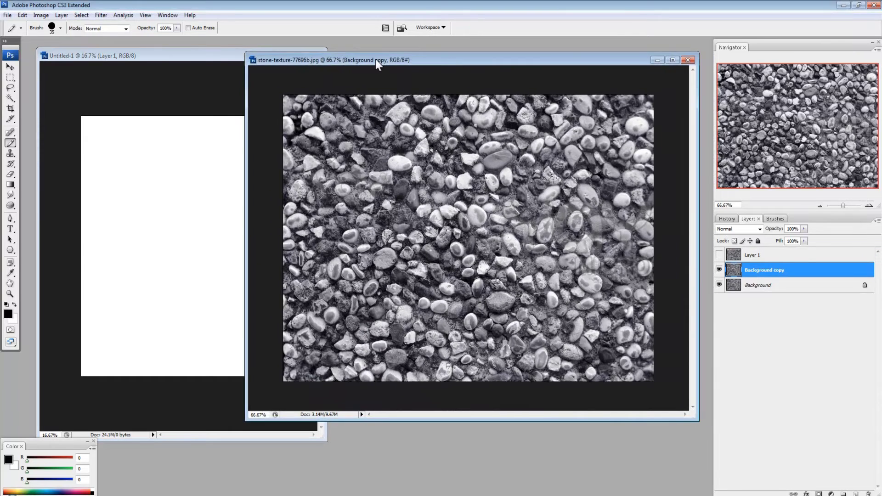
drag(222, 56, 208, 58)
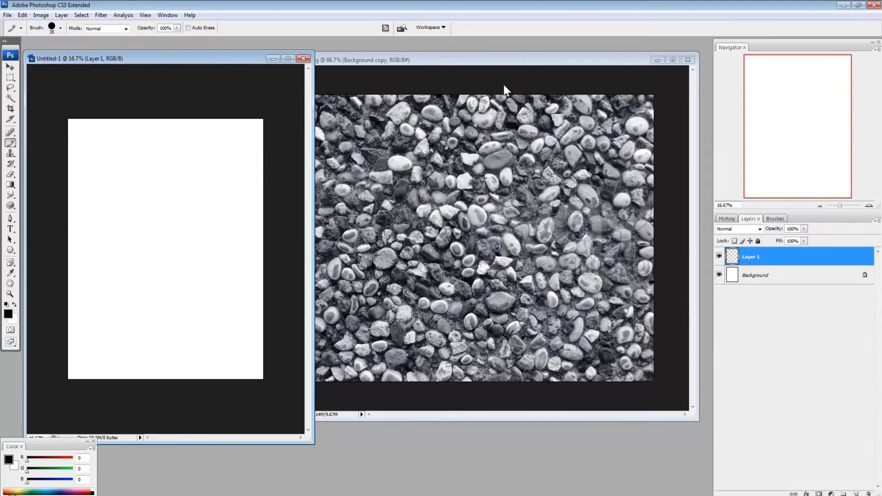
drag(696, 99, 642, 97)
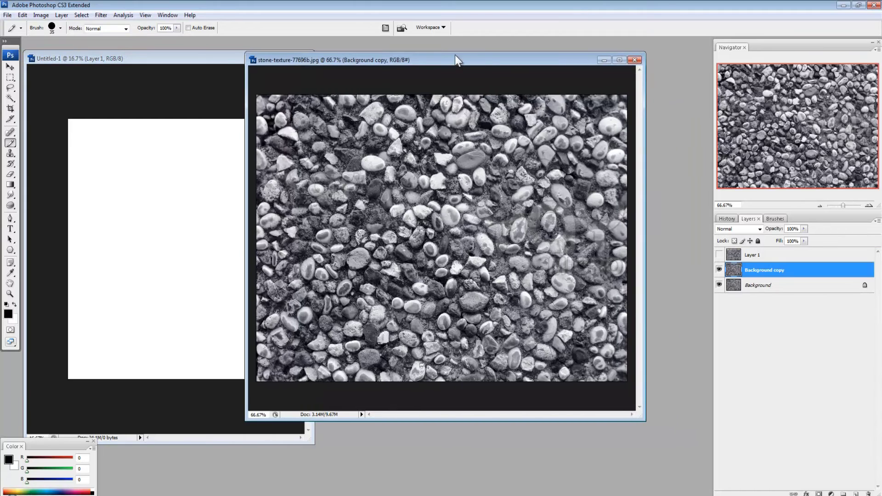
drag(453, 56, 513, 56)
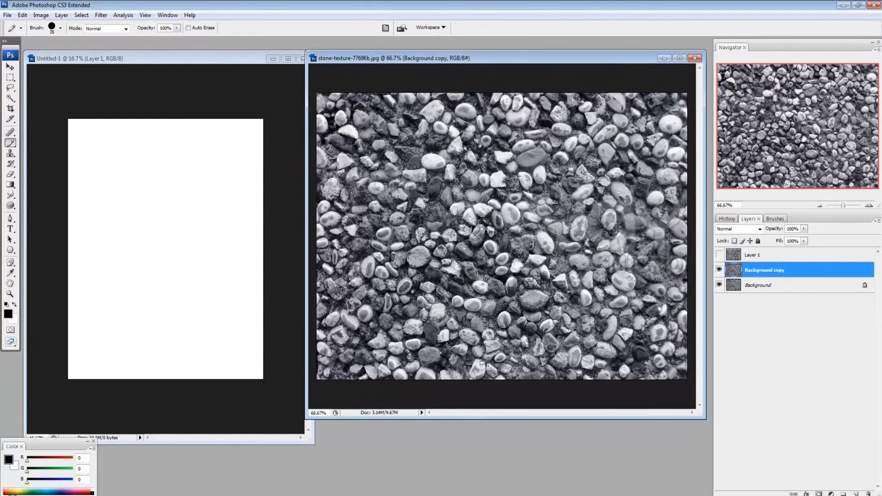
click(252, 56)
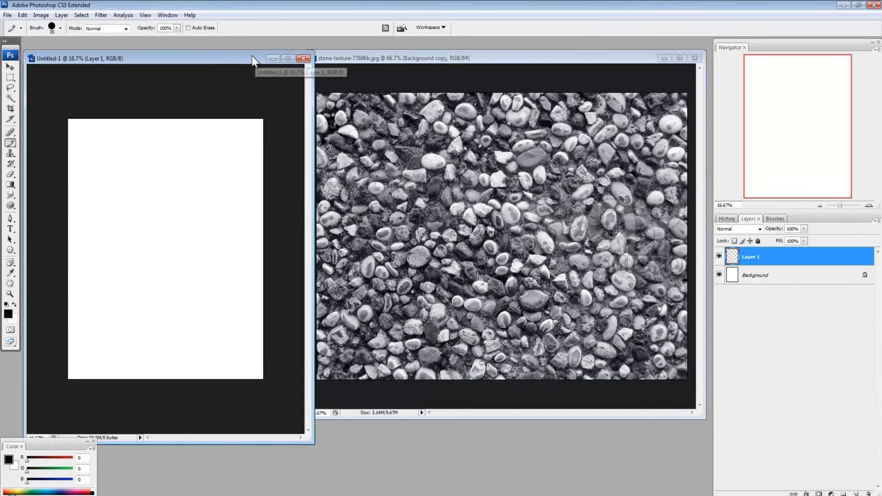
click(496, 70)
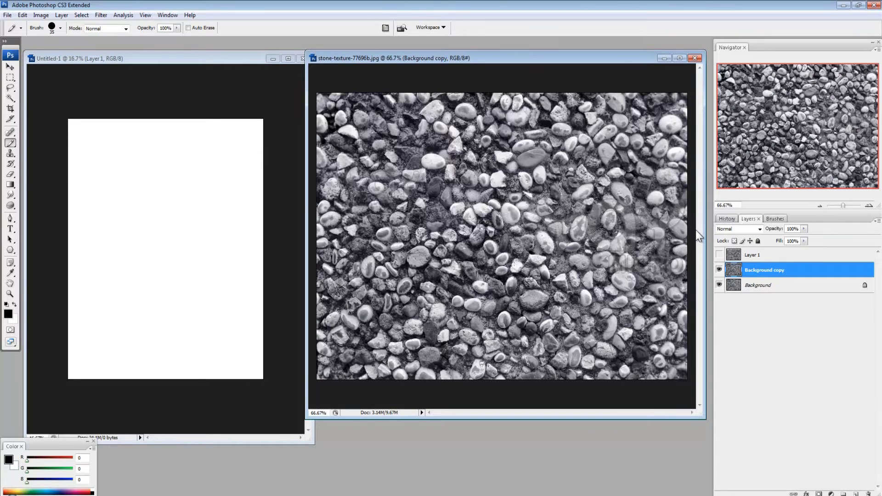
Select the entire stone image and define it as a pattern.
key(ctrl+a)
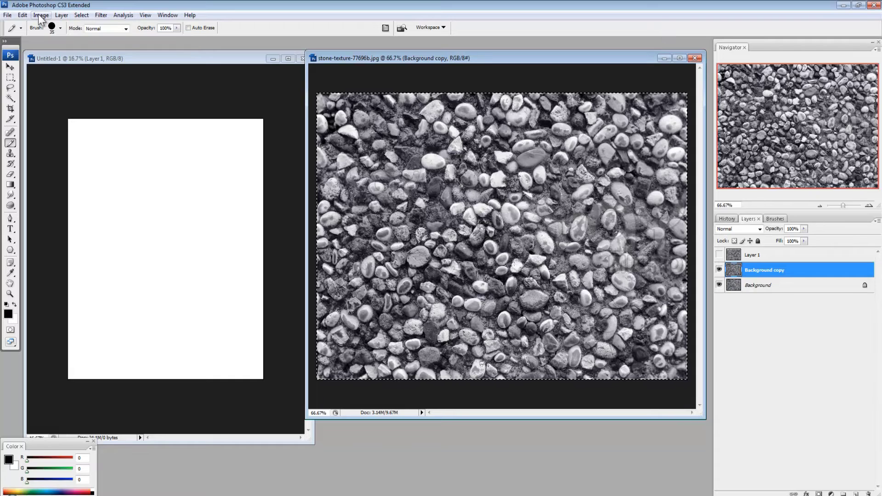
click(22, 14)
click(44, 221)
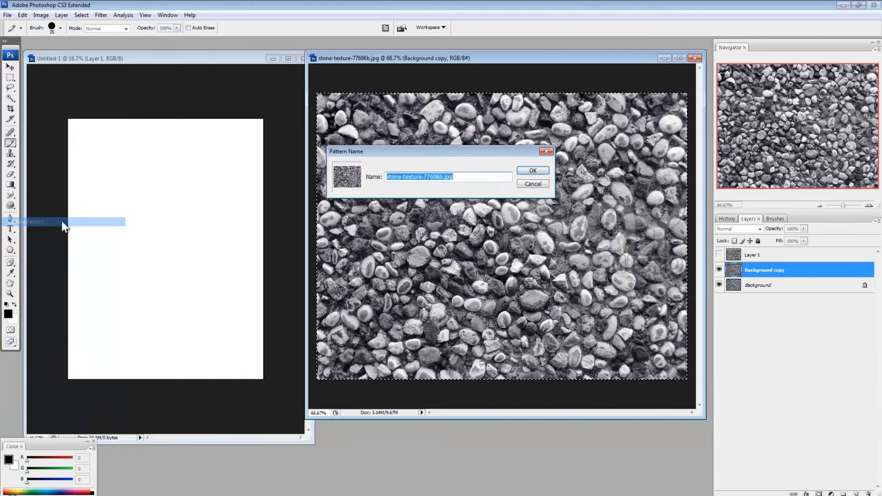
click(519, 170)
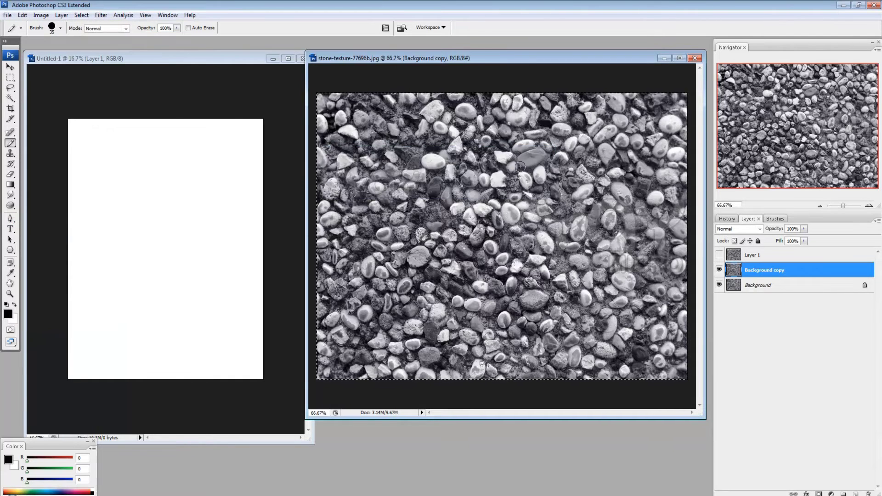
Fill Untitled-1's Layer 1 with the stone custom pattern using Edit > Fill.
click(145, 59)
click(21, 15)
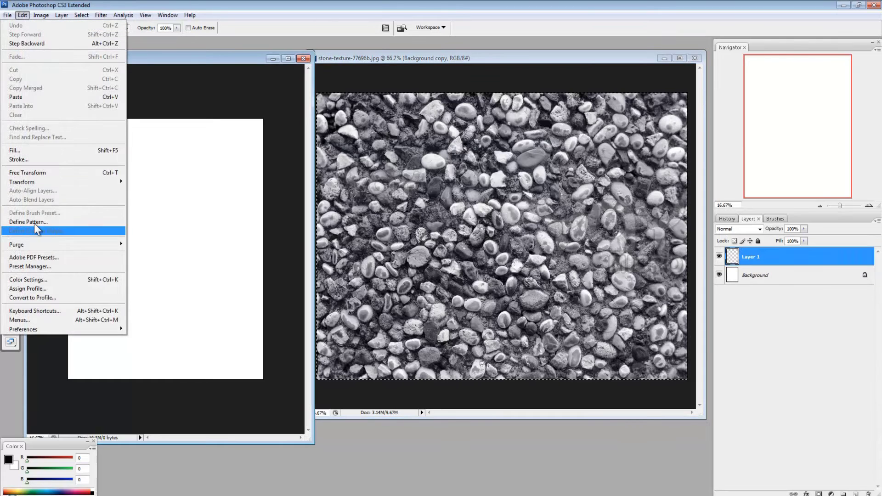
click(53, 147)
click(463, 171)
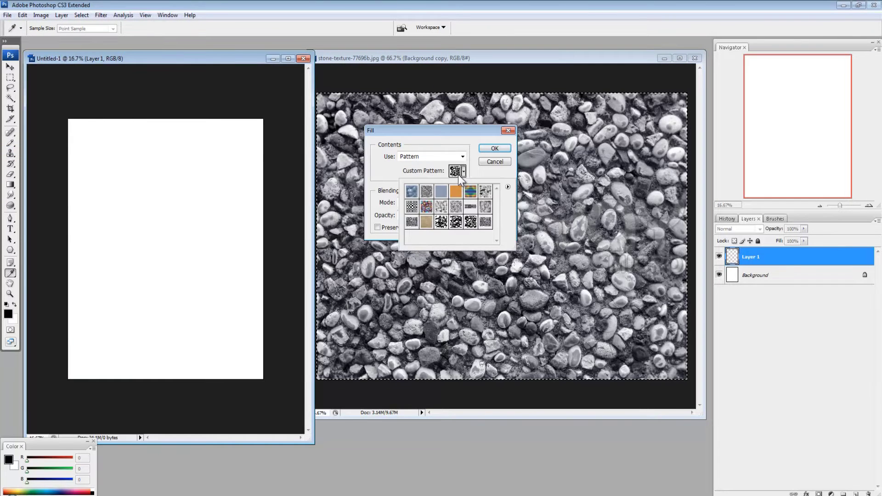
click(482, 218)
click(488, 153)
click(488, 149)
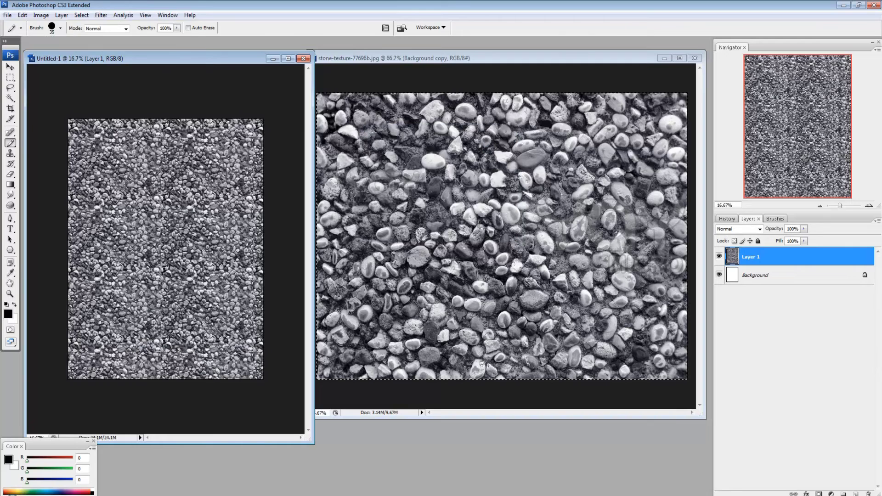
click(10, 294)
drag(134, 152, 234, 236)
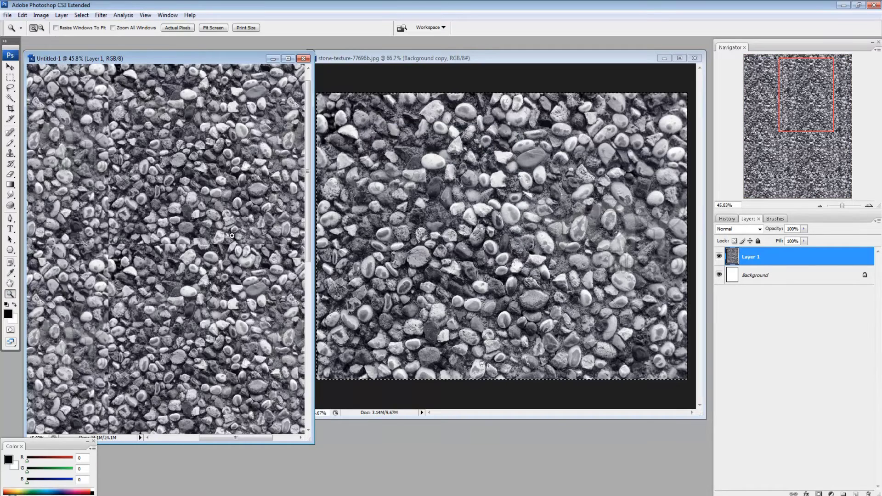
drag(312, 246, 659, 260)
drag(433, 449, 434, 485)
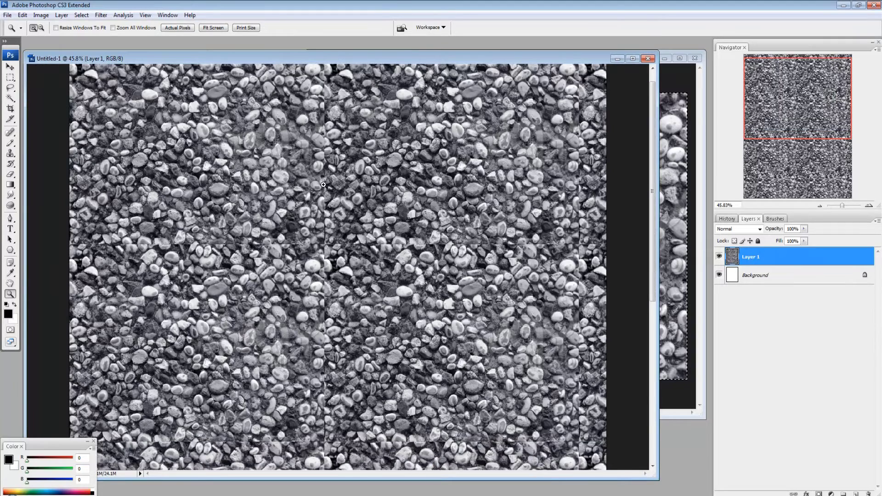
click(344, 259)
click(329, 193)
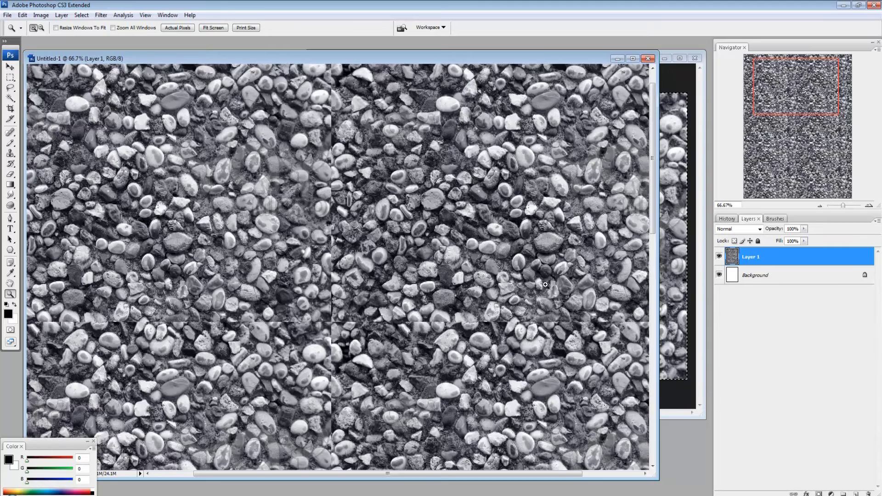
scroll(567, 252, down, 2)
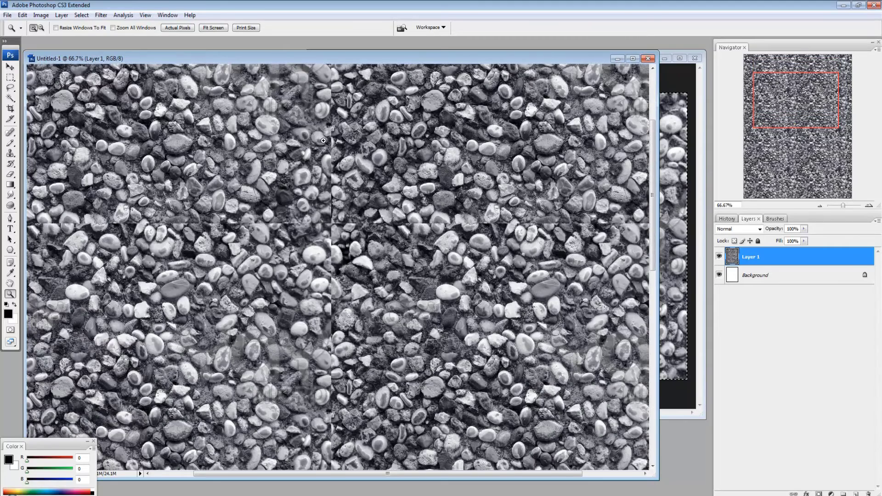
right_click(391, 252)
click(416, 265)
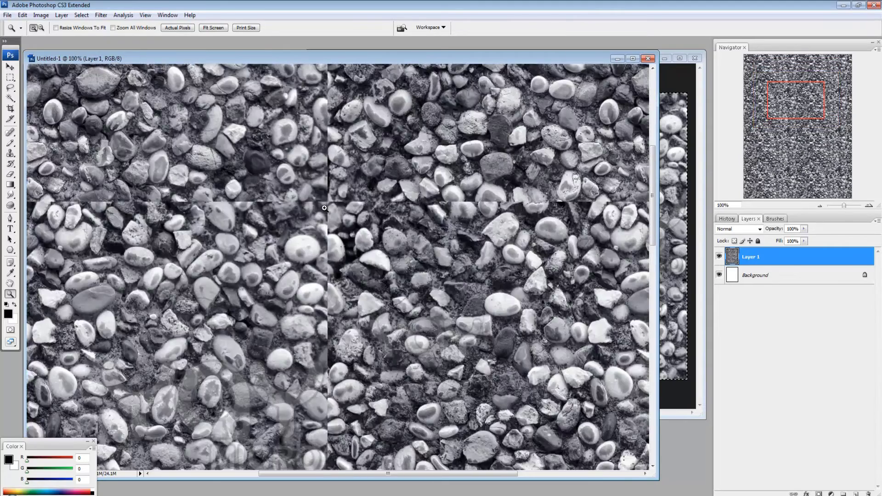
right_click(324, 209)
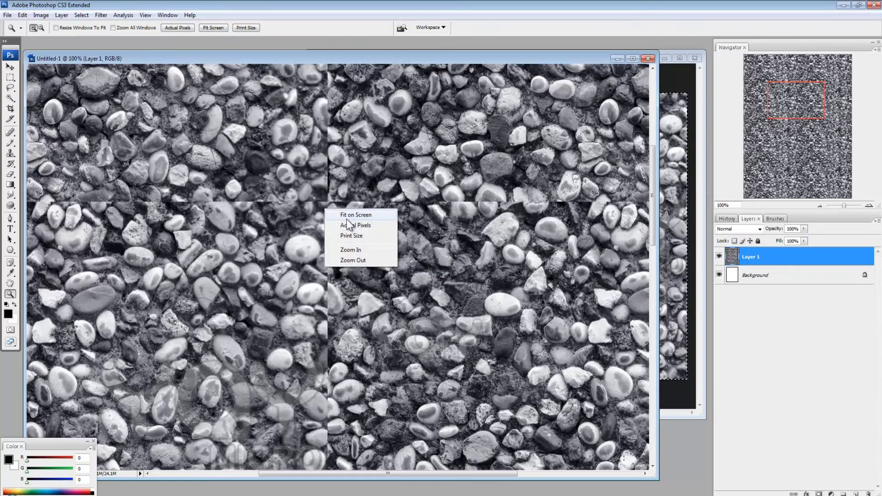
click(390, 215)
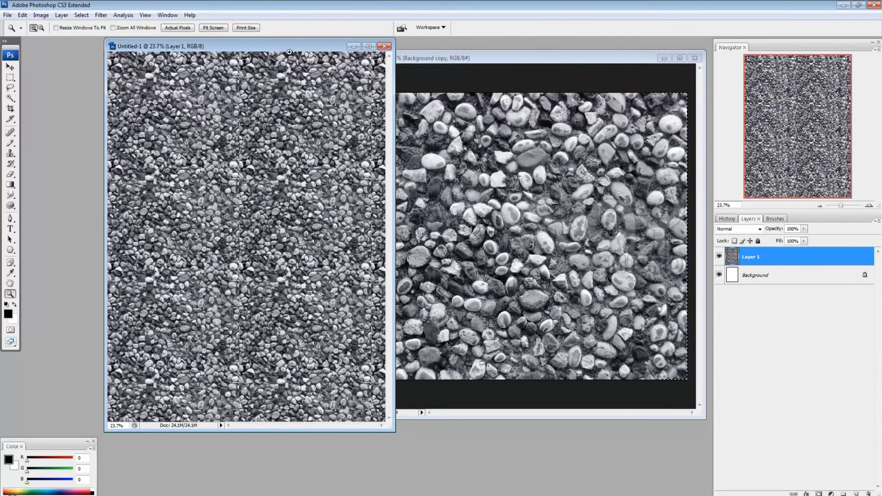
drag(289, 52, 258, 51)
right_click(309, 94)
click(335, 101)
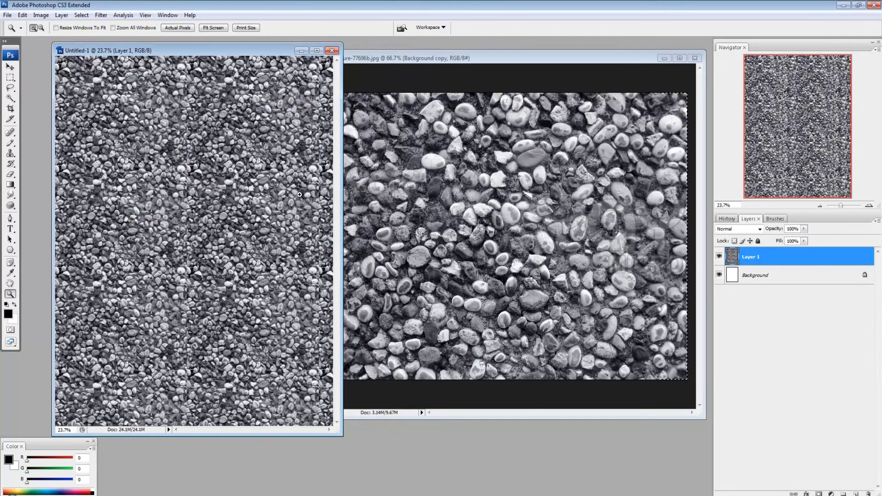
Undo the stone fill on Untitled-1 and bring the stone-texture window forward.
key(ctrl+z)
click(583, 56)
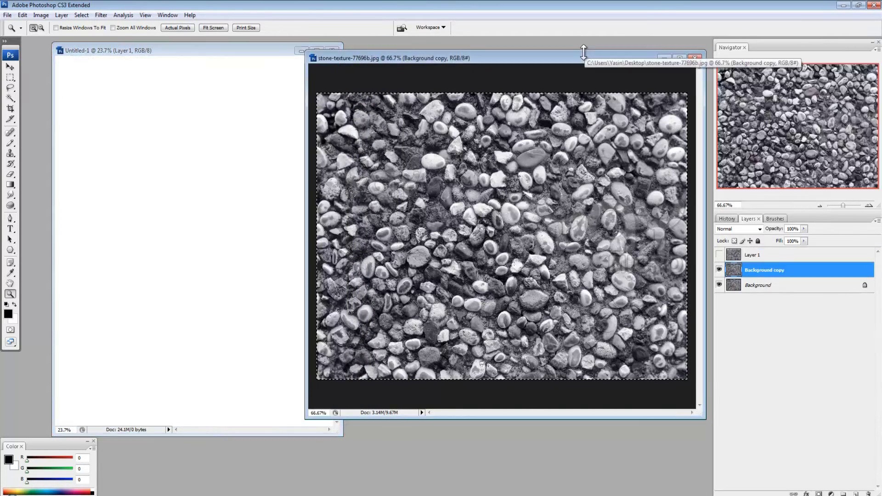
drag(583, 55, 562, 66)
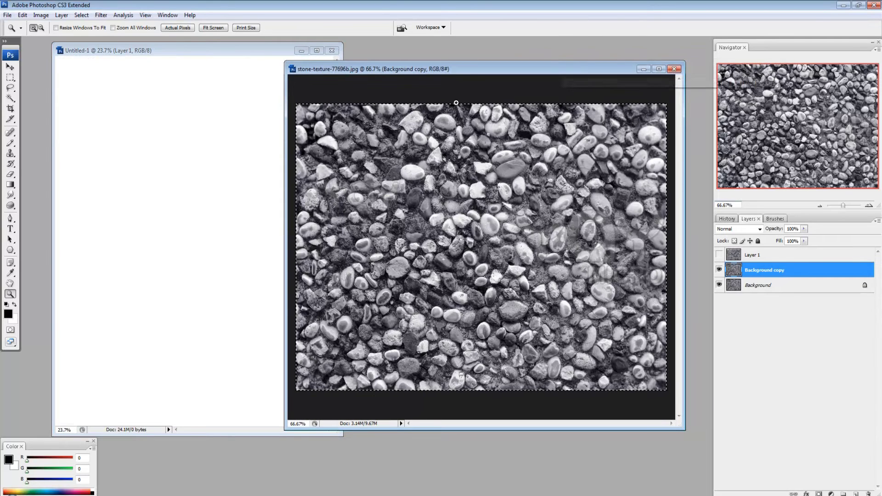
Resize the stone-texture image to 1200 pixels wide (1200 × 900) via Image Size.
right_click(486, 70)
click(514, 89)
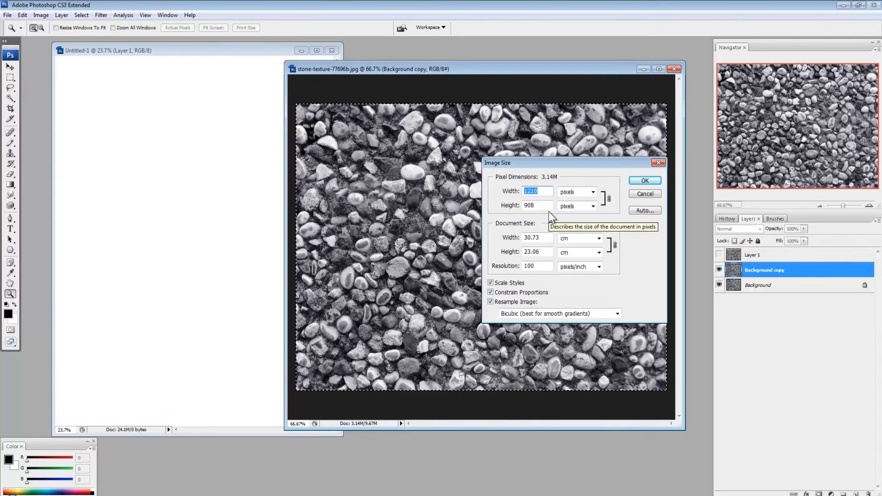
click(549, 195)
text(1200)
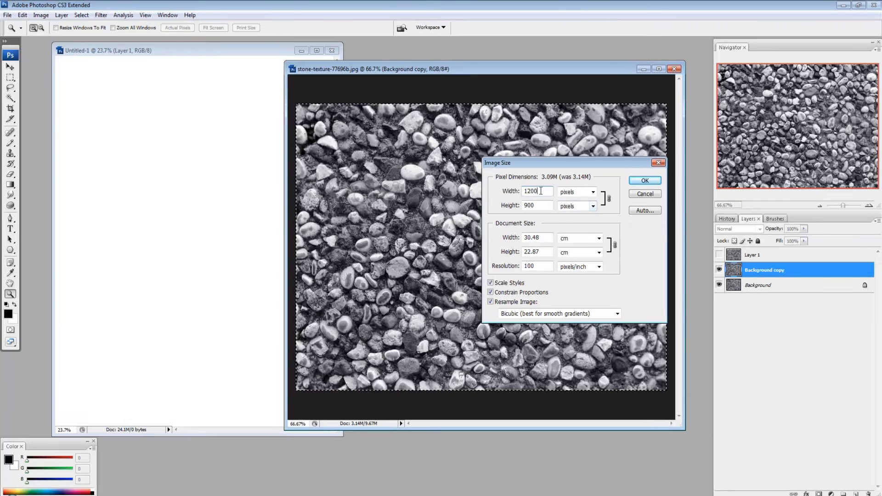
click(643, 181)
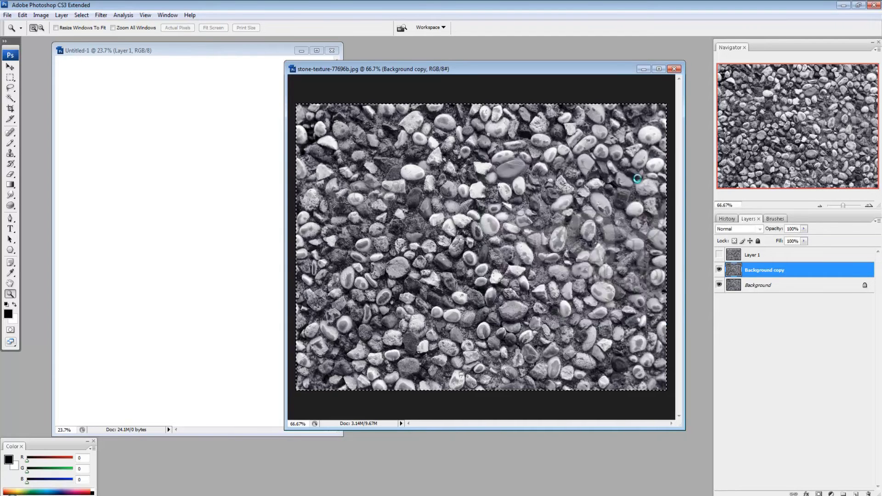
Browse the Filter menu and toggle the Background copy layer's visibility off and on.
click(100, 15)
mouse_move(68, 212)
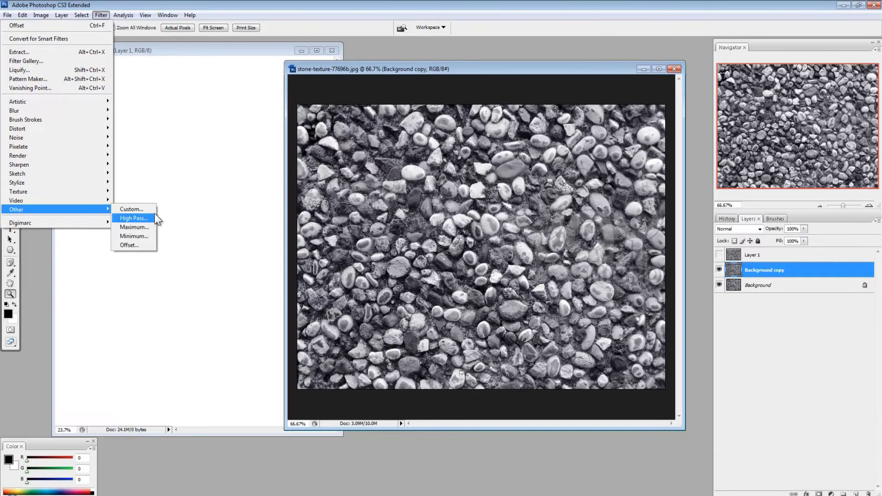
click(496, 67)
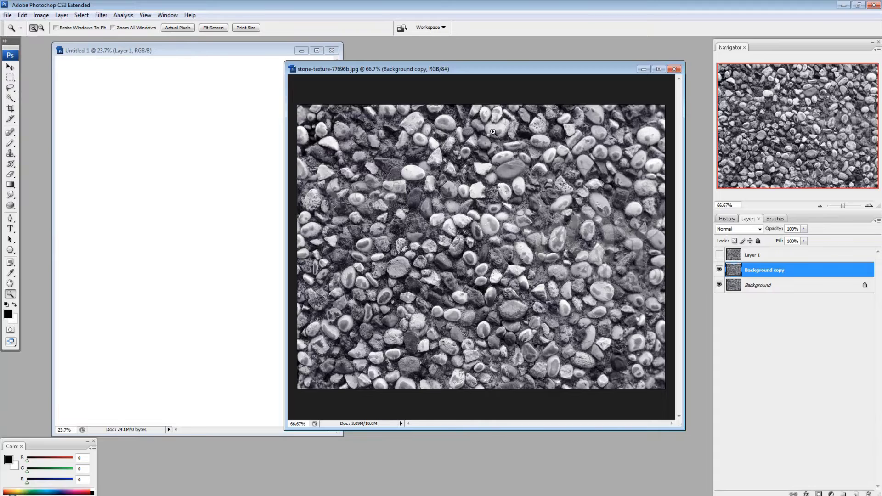
click(720, 270)
click(720, 270)
Offset the whole stone texture 600 px horizontally and 450 px vertically with wrap-around.
key(ctrl+a)
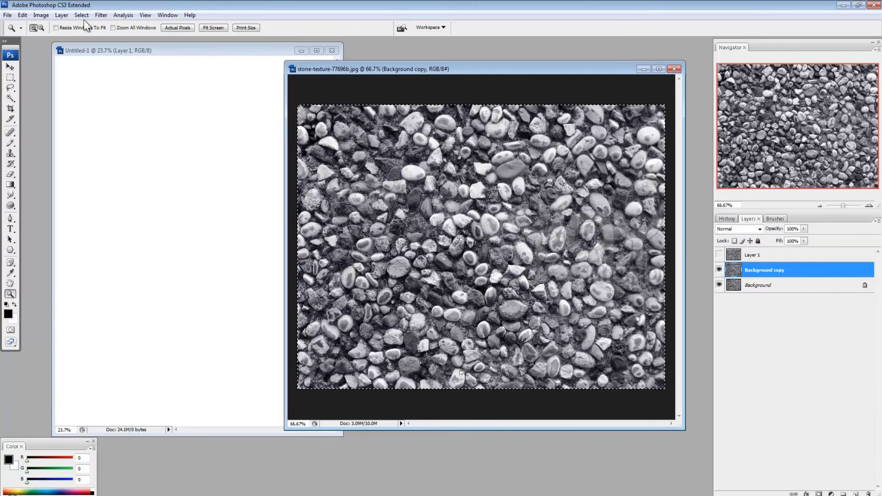
click(101, 15)
mouse_move(64, 211)
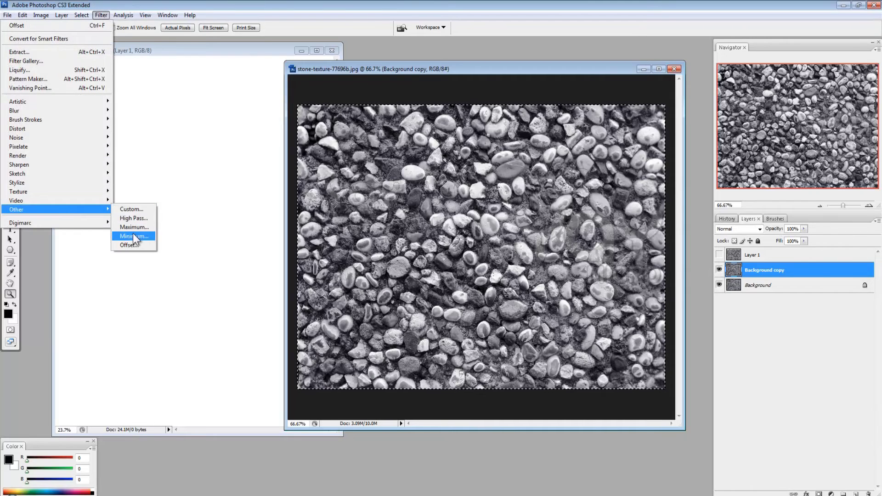
click(139, 246)
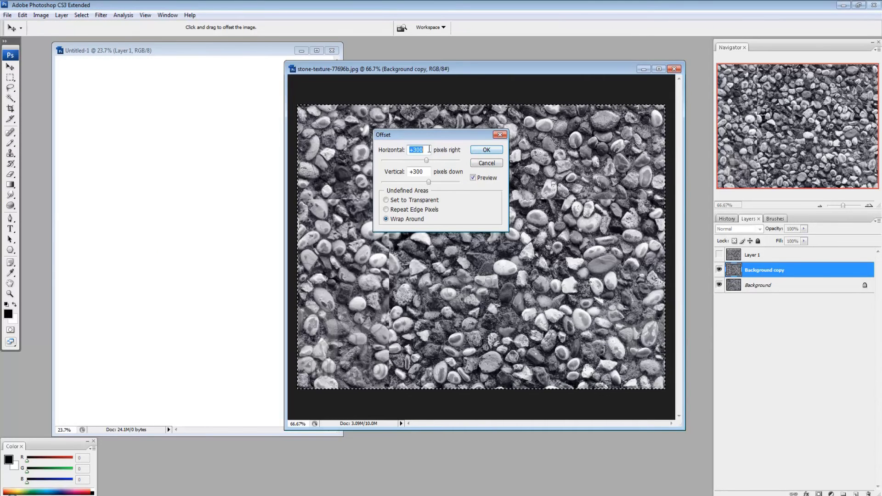
drag(415, 149, 412, 150)
text(600)
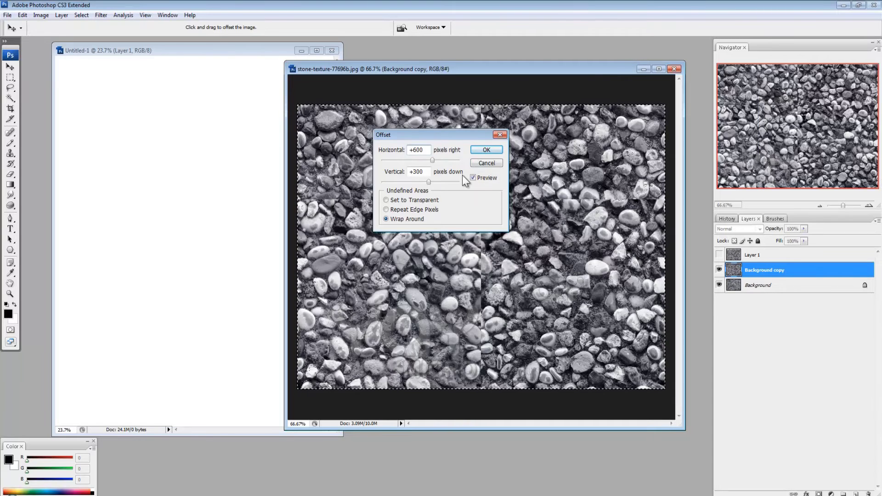
text(450)
click(486, 150)
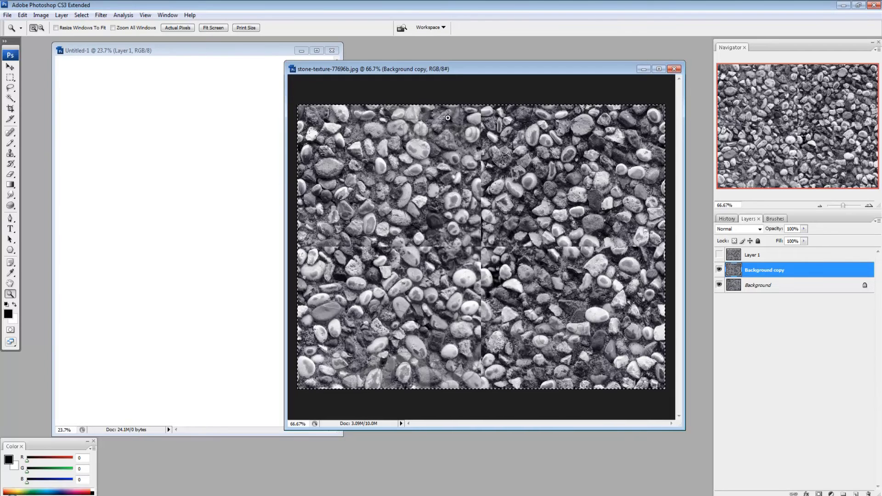
Deselect, clone-stamp stones over the central horizontal and vertical seams, then show Layer 1 again.
key(ctrl+d)
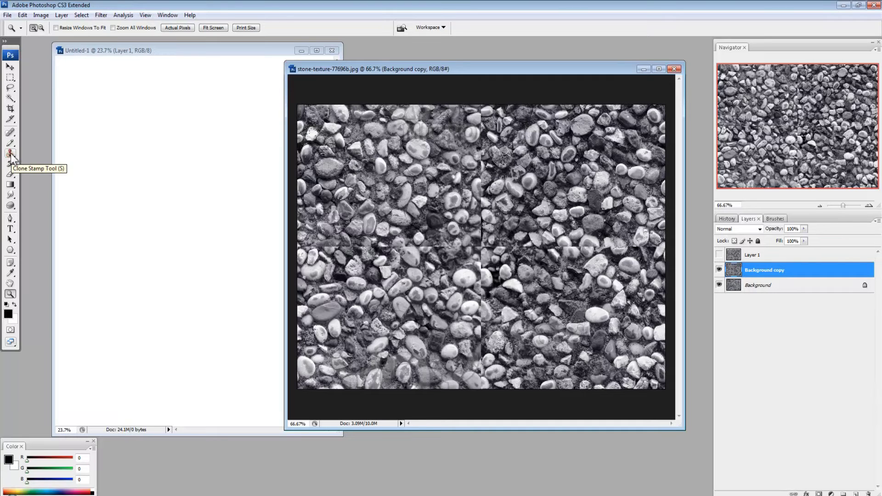
click(11, 155)
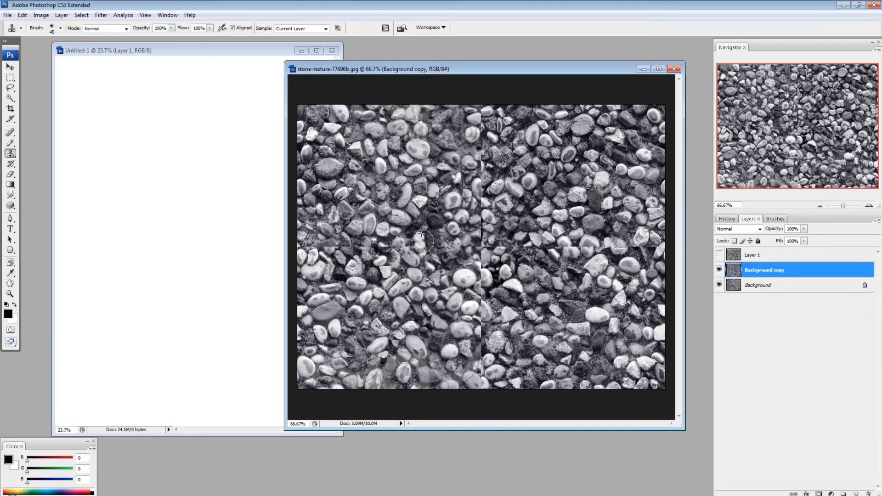
mouse_move(419, 235)
mouse_down()
mouse_move(534, 312)
mouse_move(438, 237)
mouse_move(426, 254)
mouse_move(435, 244)
mouse_move(456, 273)
mouse_move(403, 238)
mouse_move(462, 282)
mouse_move(446, 259)
mouse_move(412, 245)
mouse_move(445, 248)
mouse_up()
mouse_move(401, 249)
mouse_down()
mouse_move(382, 226)
mouse_move(413, 257)
mouse_move(408, 235)
mouse_move(392, 240)
mouse_move(416, 281)
mouse_up()
mouse_move(390, 250)
mouse_down()
mouse_move(381, 248)
mouse_move(411, 234)
mouse_move(413, 242)
mouse_up()
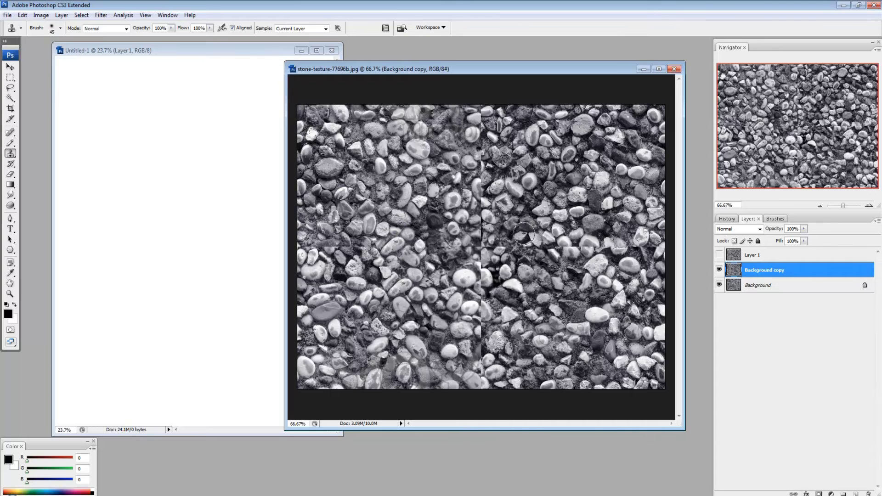
mouse_move(493, 249)
mouse_down()
mouse_move(594, 264)
mouse_move(536, 261)
mouse_move(526, 246)
mouse_move(536, 249)
mouse_move(530, 255)
mouse_move(532, 234)
mouse_move(552, 246)
mouse_up()
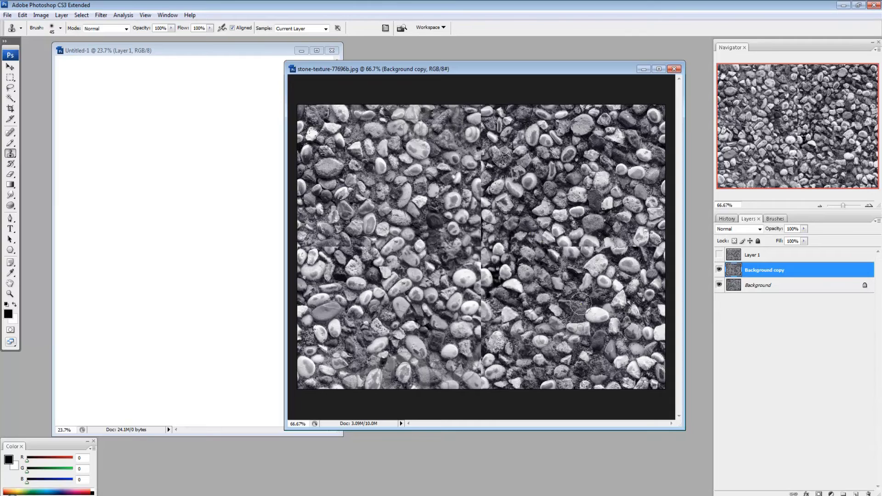
click(720, 254)
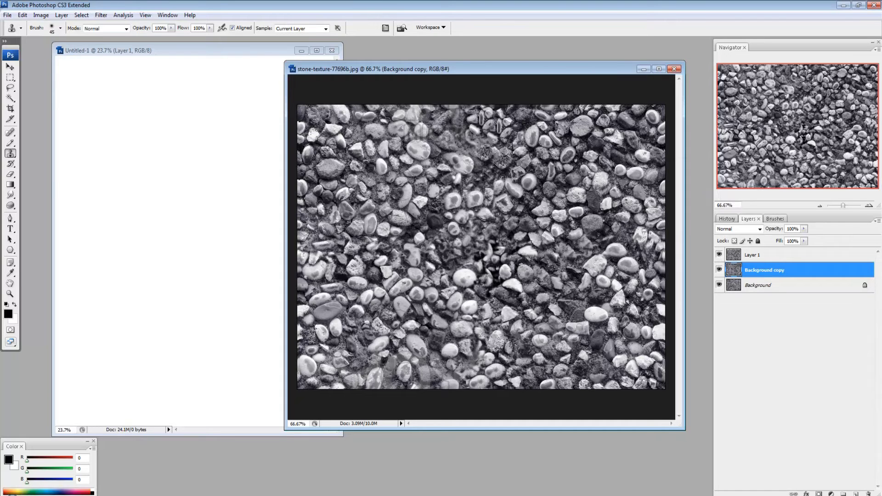
Select all and define the blended stone texture as a pattern named 'stone'.
click(81, 15)
click(79, 26)
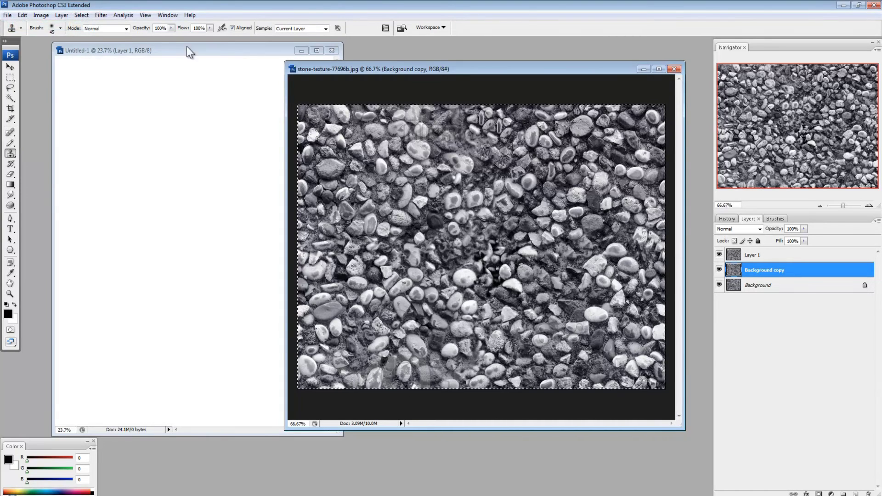
click(23, 15)
click(78, 223)
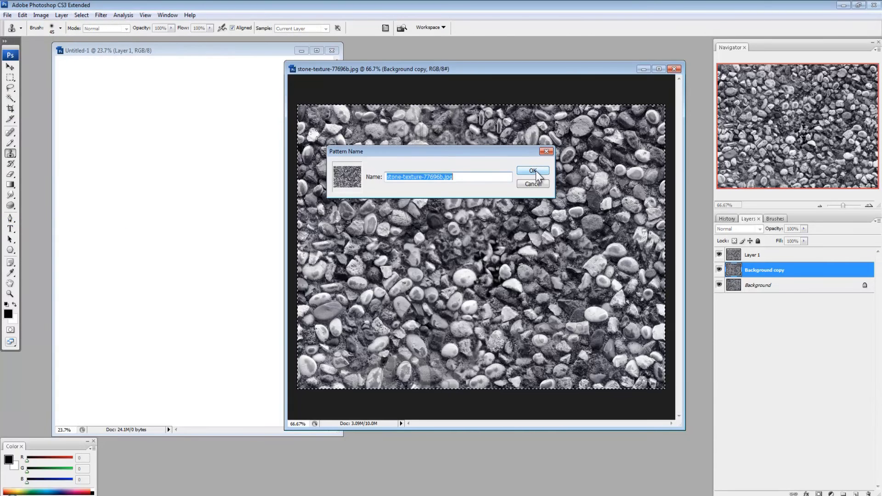
text(stone)
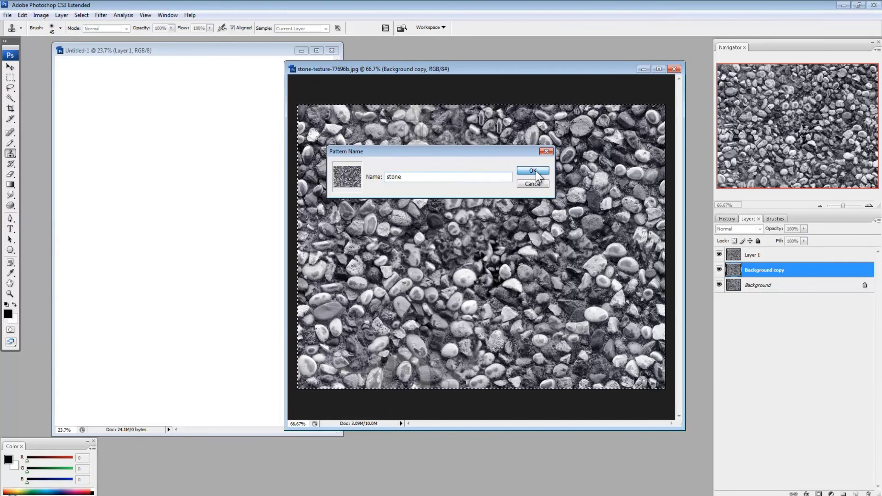
click(533, 171)
Fill Untitled-1's Layer 1 with the new 'stone' pattern.
click(219, 53)
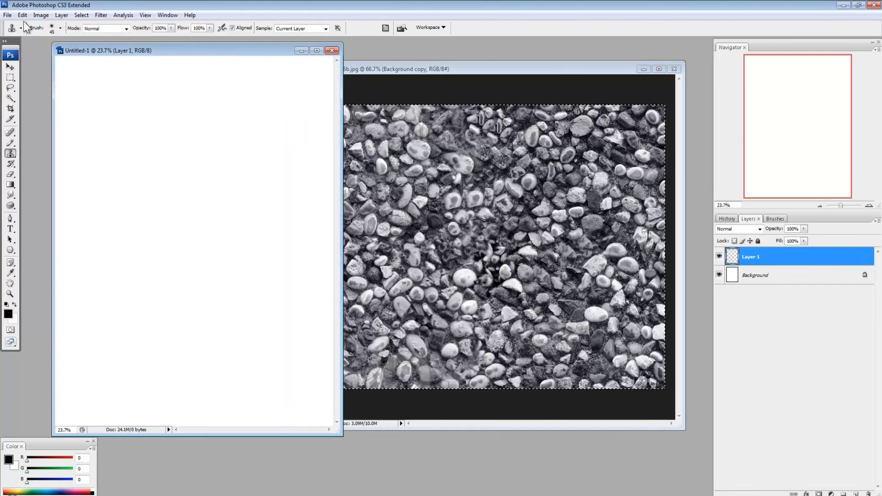
click(24, 19)
click(18, 147)
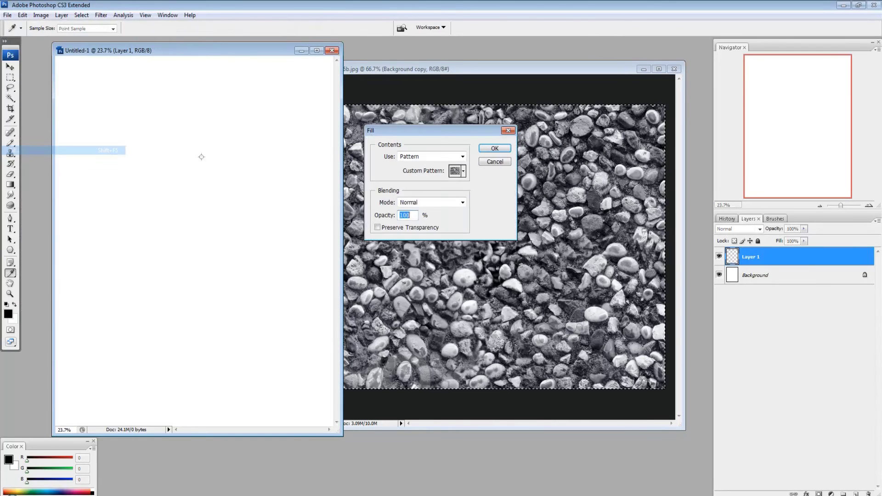
click(464, 170)
click(412, 237)
click(489, 149)
click(489, 149)
key(s)
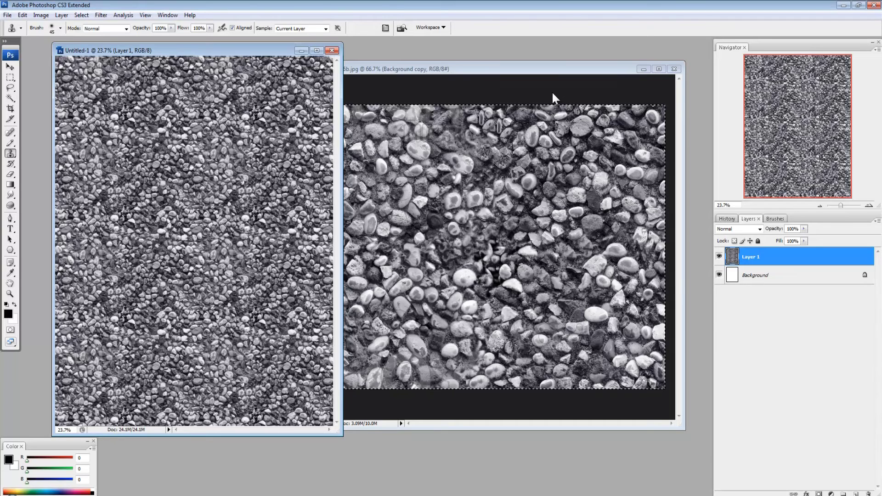
On the stone texture's Layer 1, clone stones over the dark seam areas with an enlarged brush.
click(10, 294)
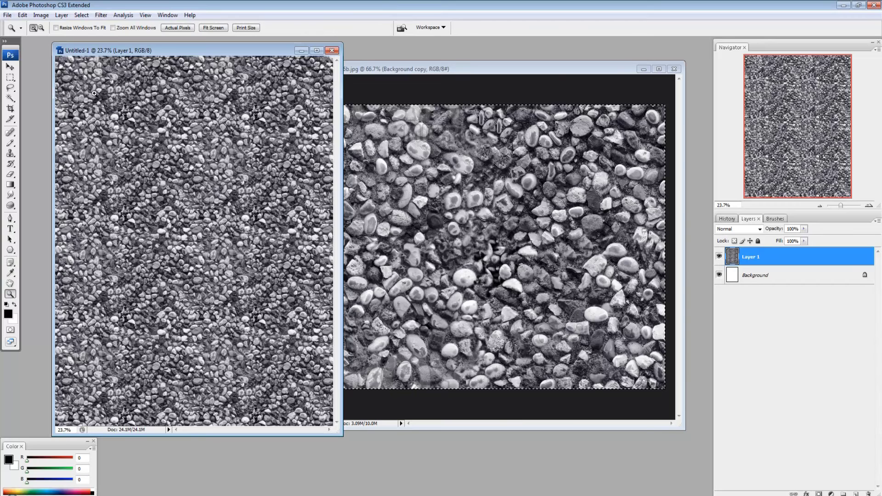
click(543, 69)
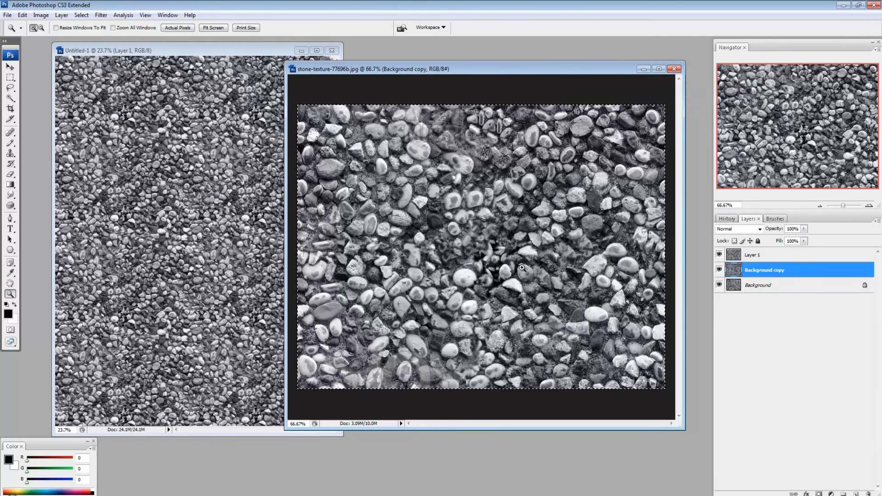
click(763, 256)
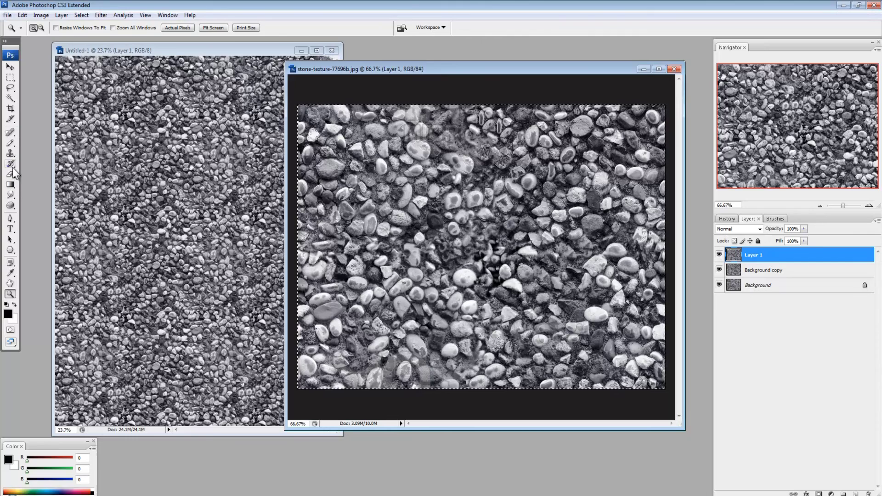
click(11, 153)
key(bracketright)
key(bracketright)
key(bracketright)
key(bracketright)
key(bracketright)
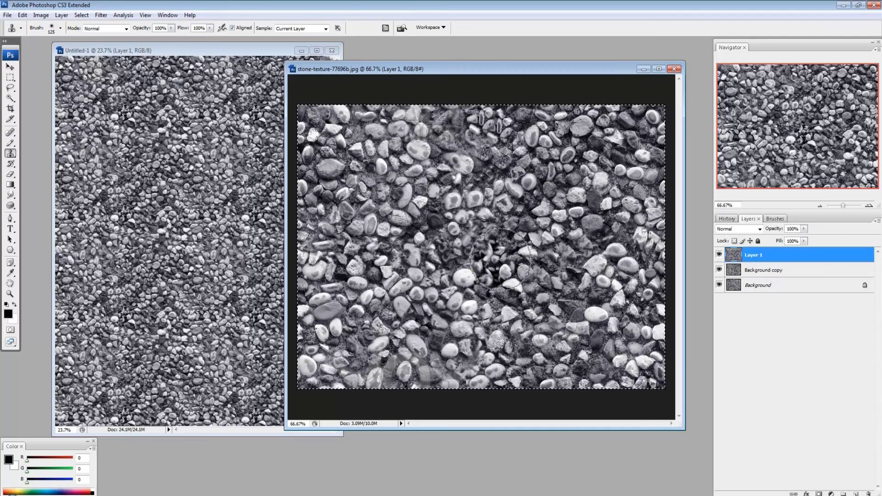
mouse_move(498, 263)
mouse_down()
mouse_move(476, 274)
mouse_move(491, 285)
mouse_move(456, 278)
mouse_move(501, 245)
mouse_move(517, 250)
mouse_move(505, 235)
mouse_move(491, 243)
mouse_move(529, 292)
mouse_move(522, 304)
mouse_up()
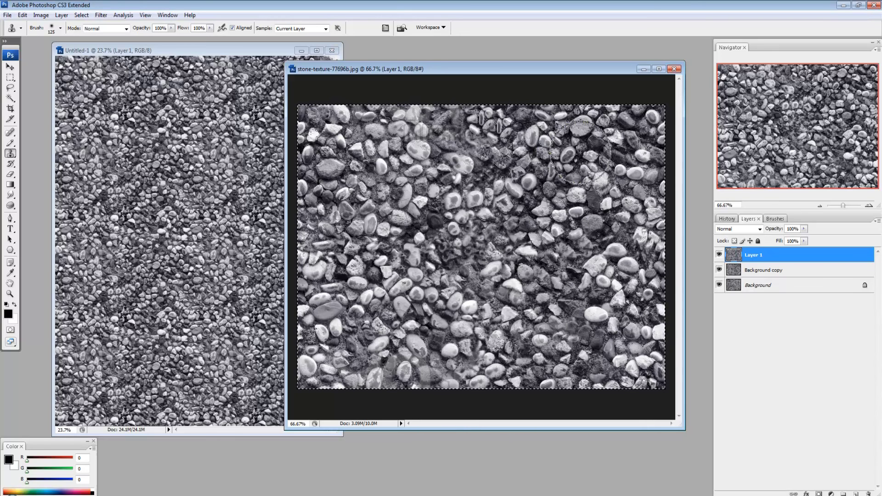
Define the retouched stone texture as a new pattern with the default name.
click(21, 12)
click(31, 223)
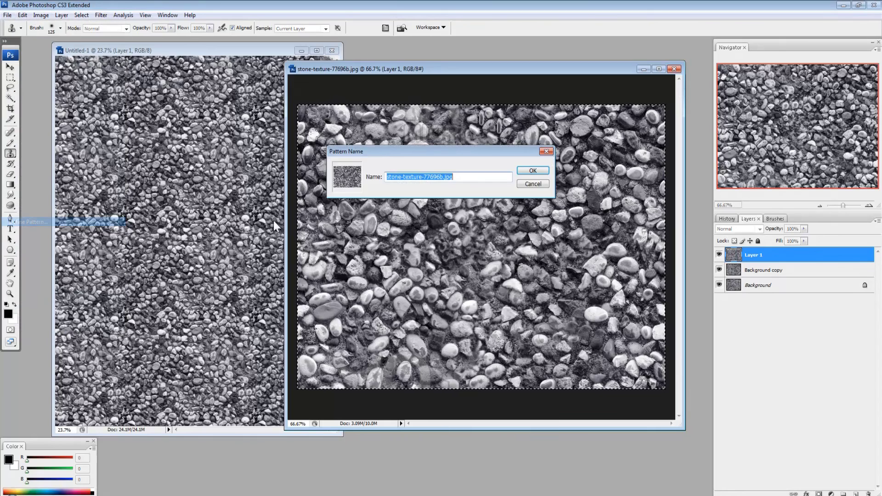
click(522, 167)
Refill Untitled-1's Layer 1 with the newest stone pattern.
click(136, 50)
click(22, 15)
click(35, 147)
click(463, 171)
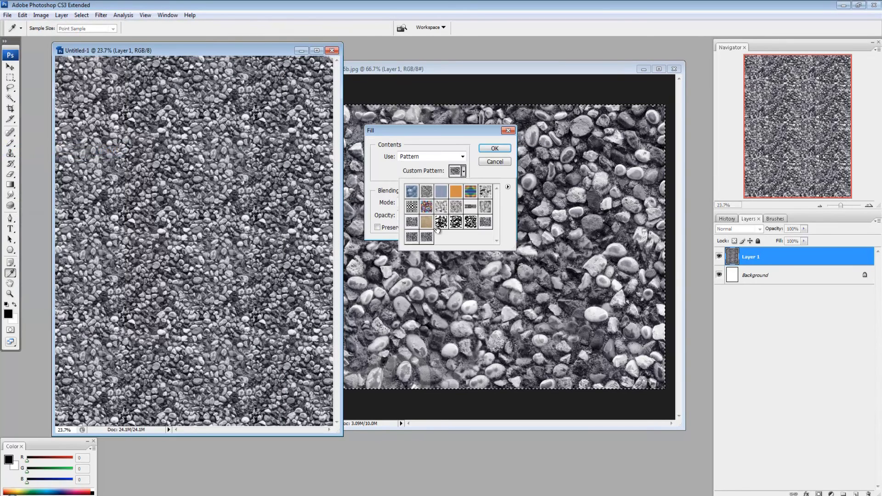
click(430, 237)
click(496, 149)
click(495, 149)
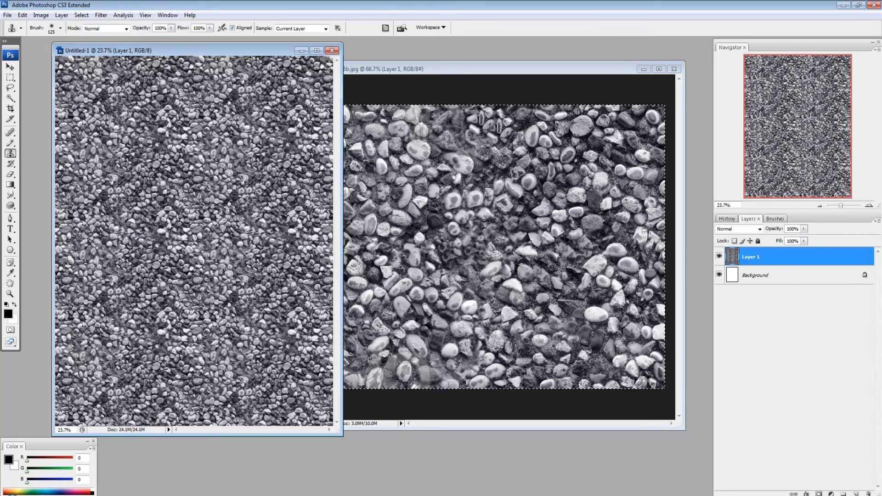
Bring the stone texture forward and review its Image Size and Offset filter settings.
click(461, 69)
right_click(462, 70)
click(485, 86)
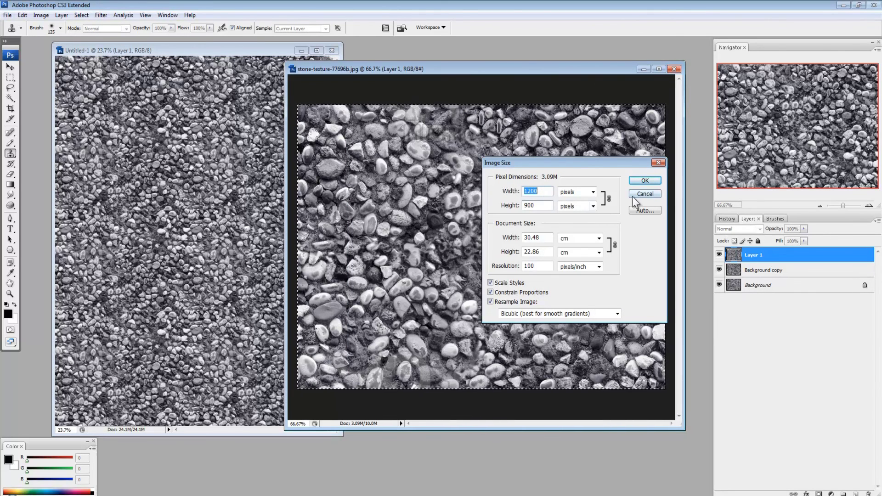
click(645, 194)
click(85, 15)
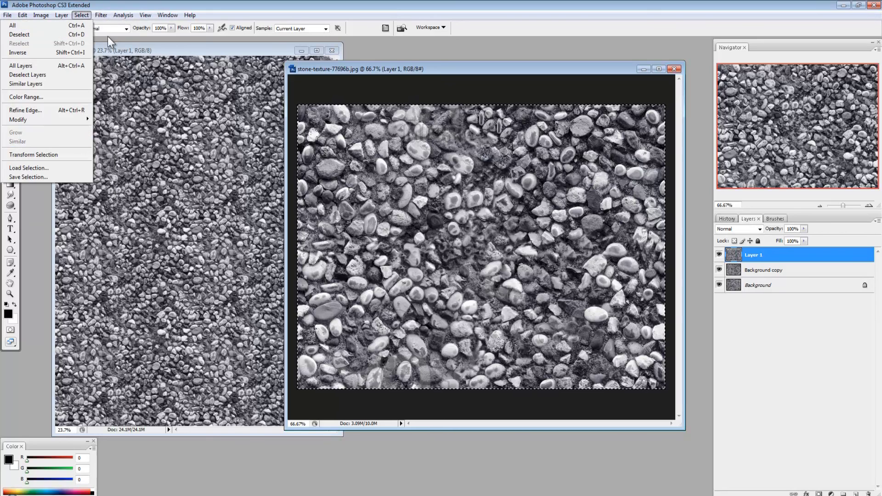
mouse_move(101, 15)
mouse_move(96, 205)
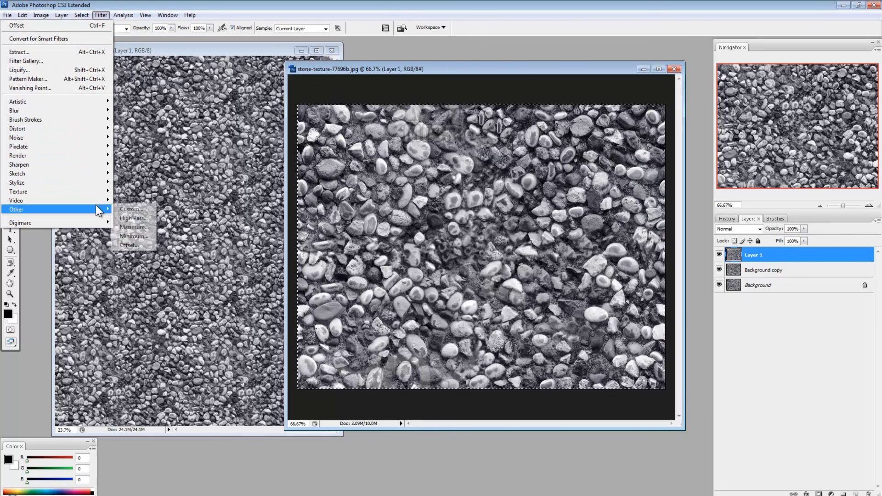
click(136, 247)
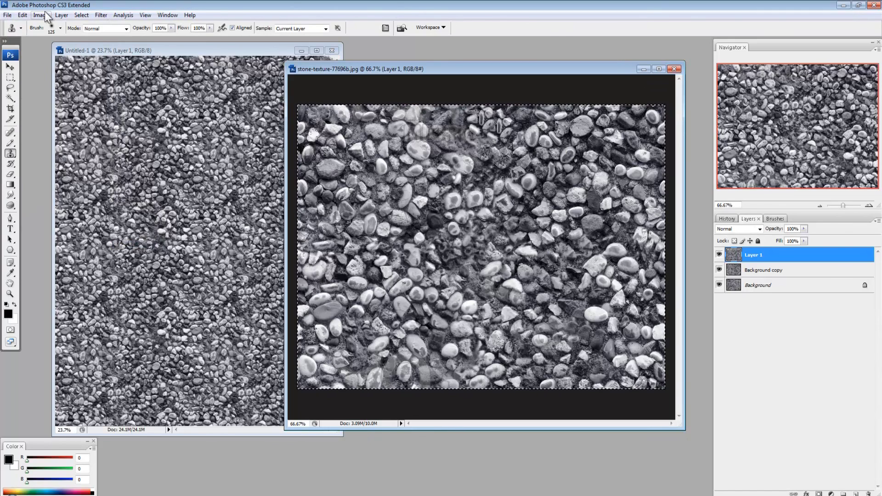
In the Fill dialog, switch Use between Foreground Color and Pattern, then cancel without filling.
click(29, 15)
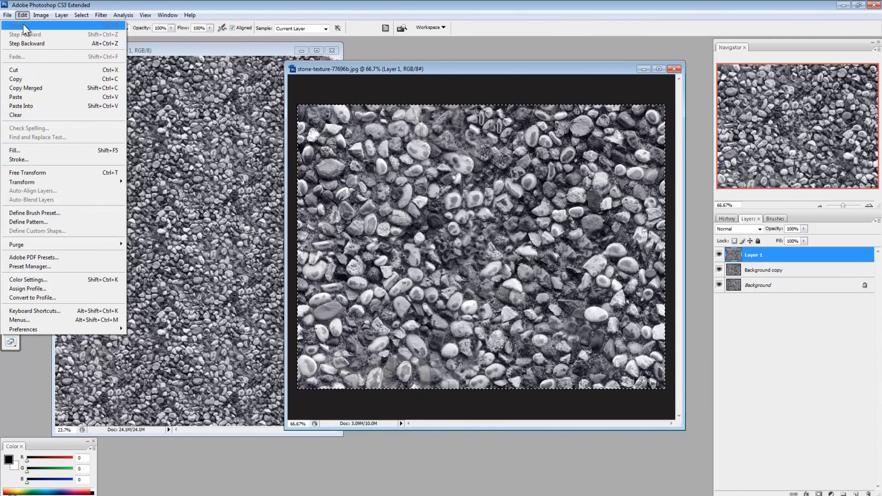
click(438, 69)
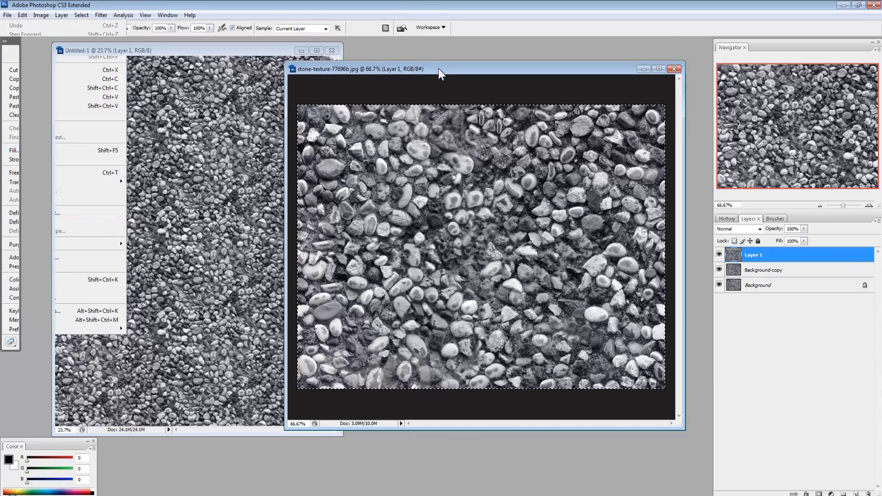
click(26, 14)
click(38, 148)
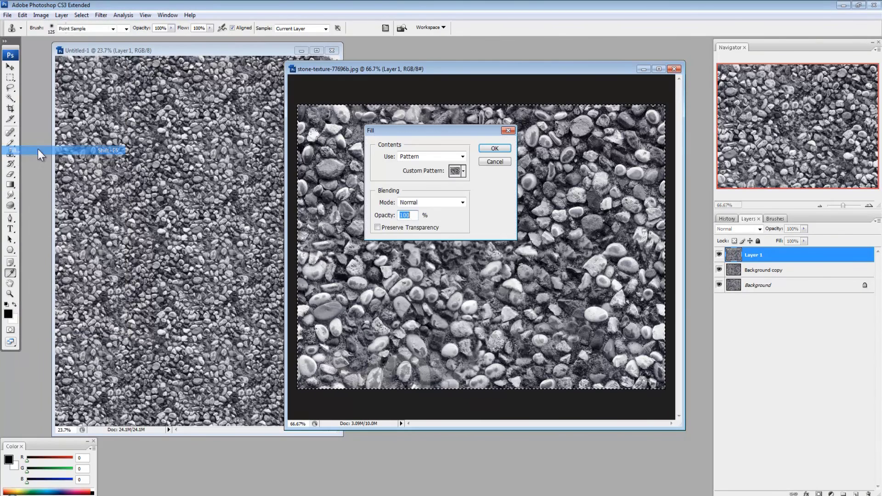
click(415, 156)
click(414, 165)
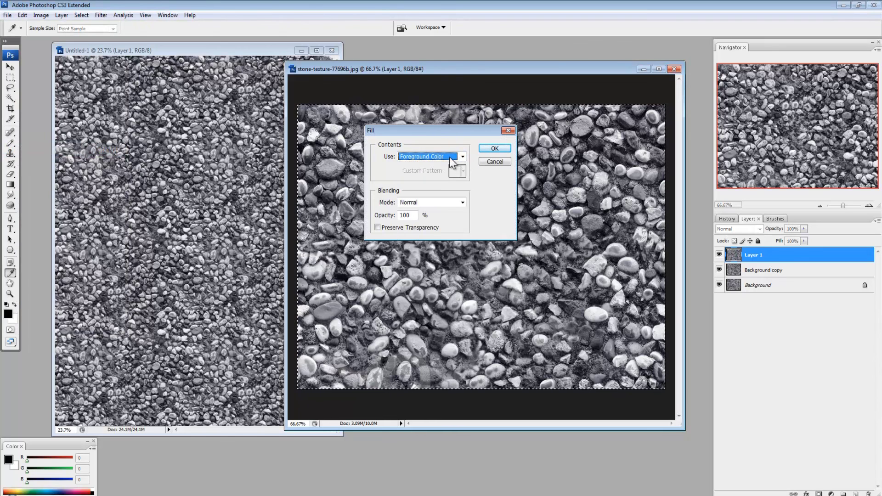
click(449, 156)
click(417, 196)
click(486, 162)
key(s)
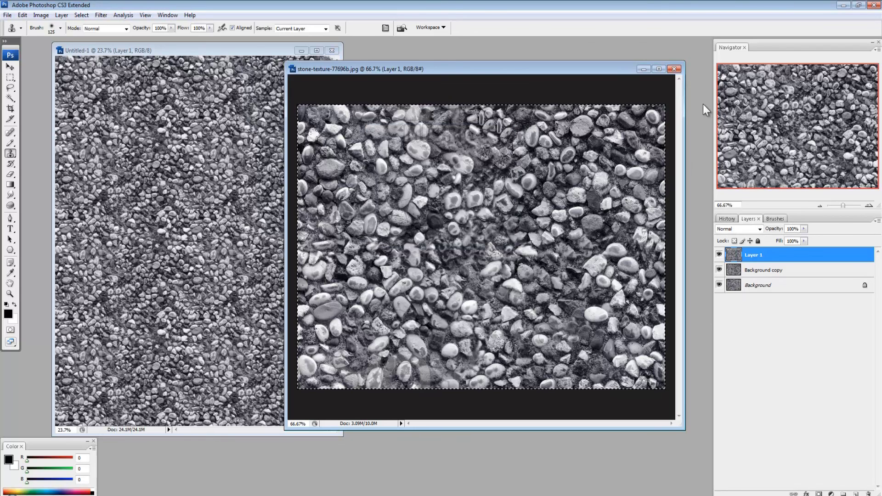